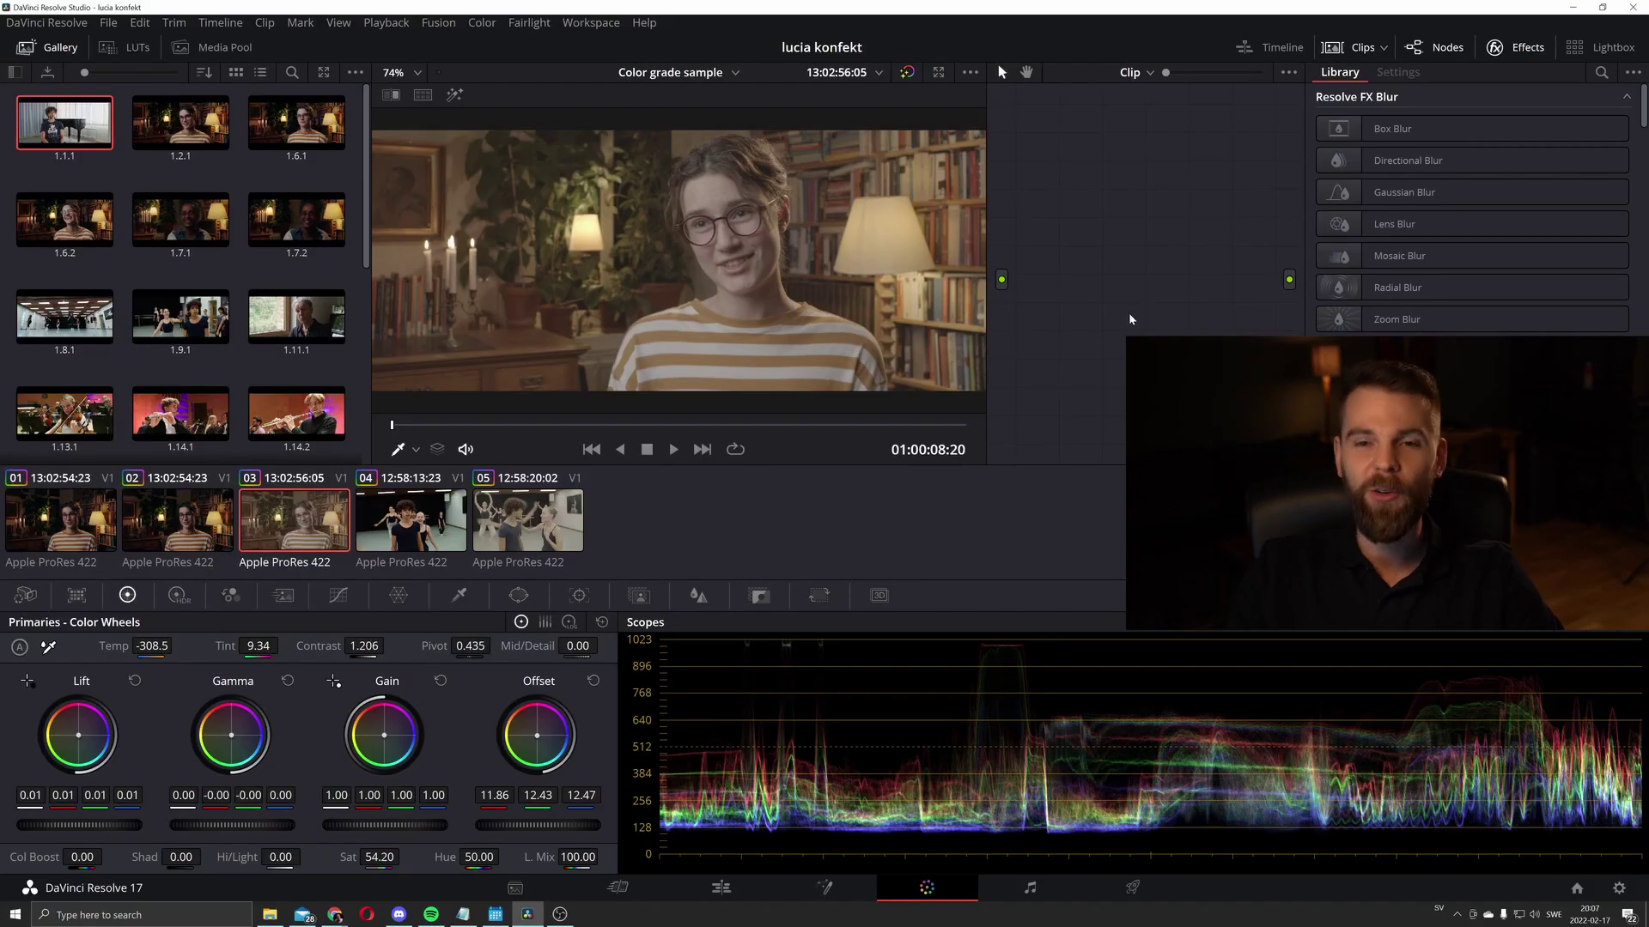
# Apply a Color Space Transform to node 02 with ARRI Alexa as the input color space
pyautogui.scroll(-1, 1507, 303)
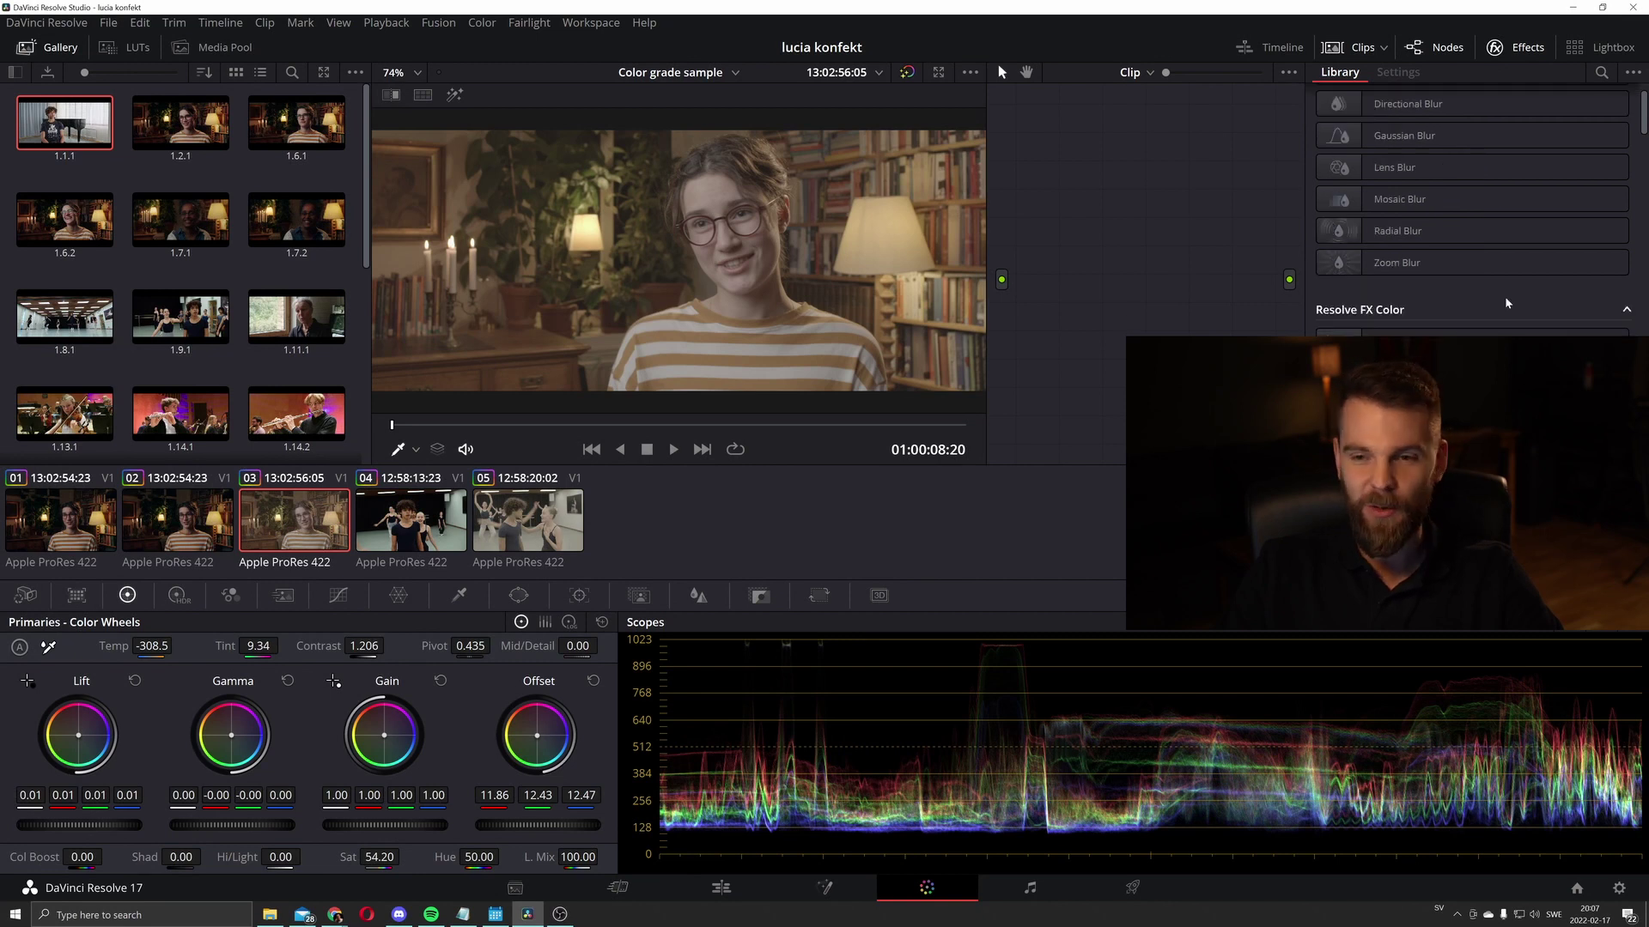
pyautogui.scroll(-1, 1506, 303)
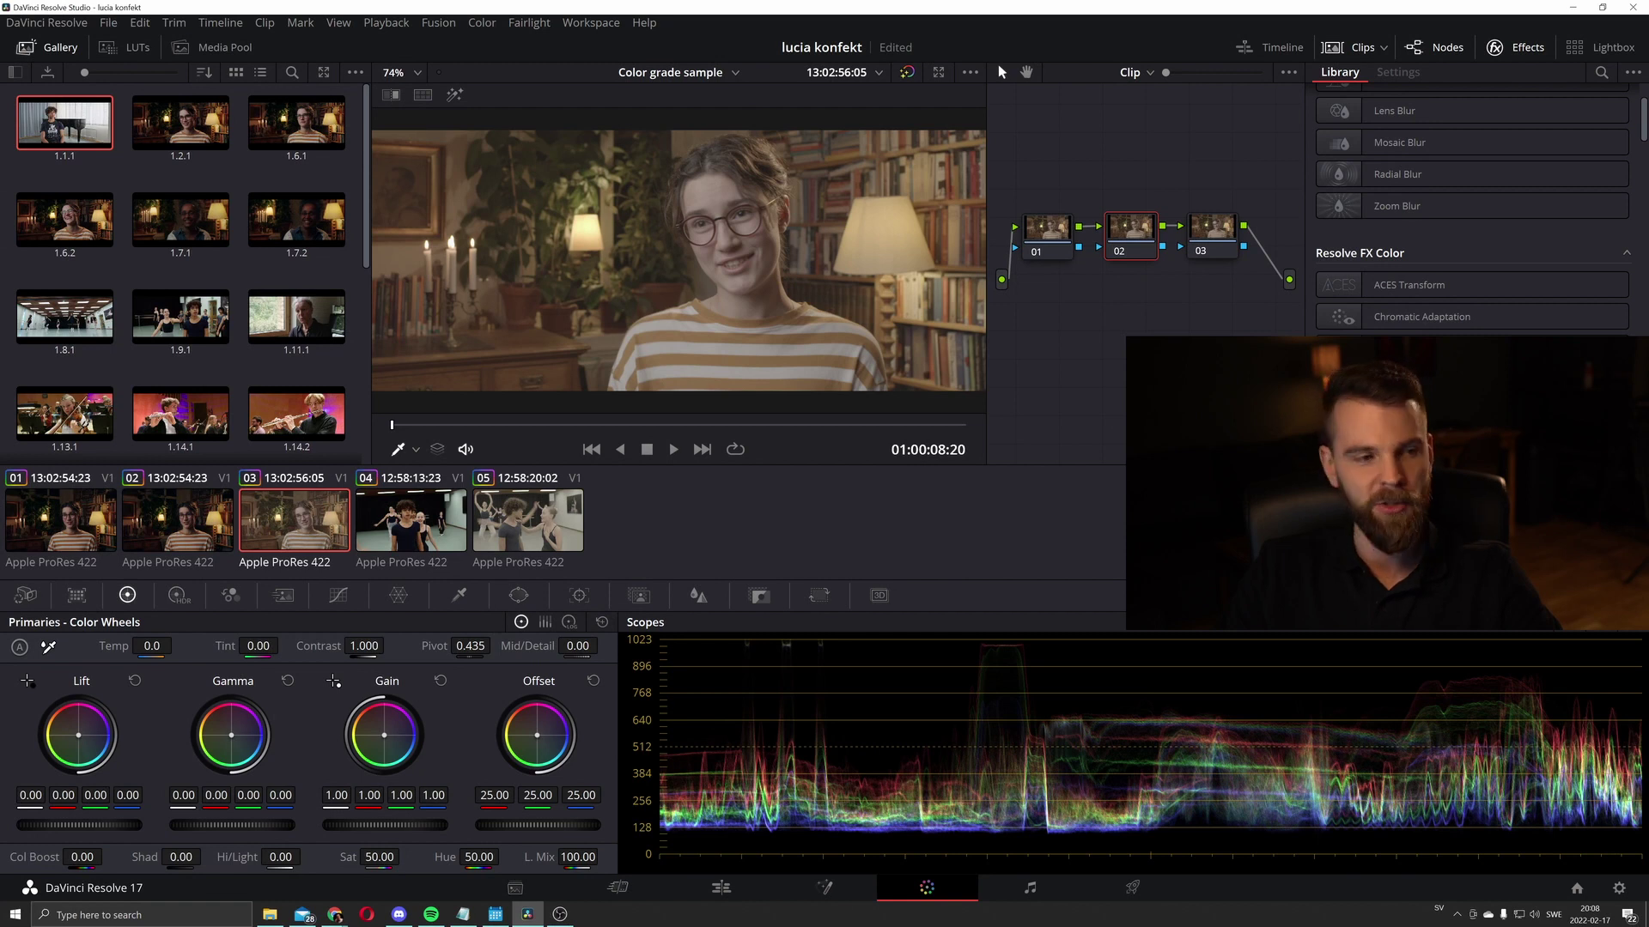
pyautogui.moveTo(1408, 381); pyautogui.dragTo(1126, 240)
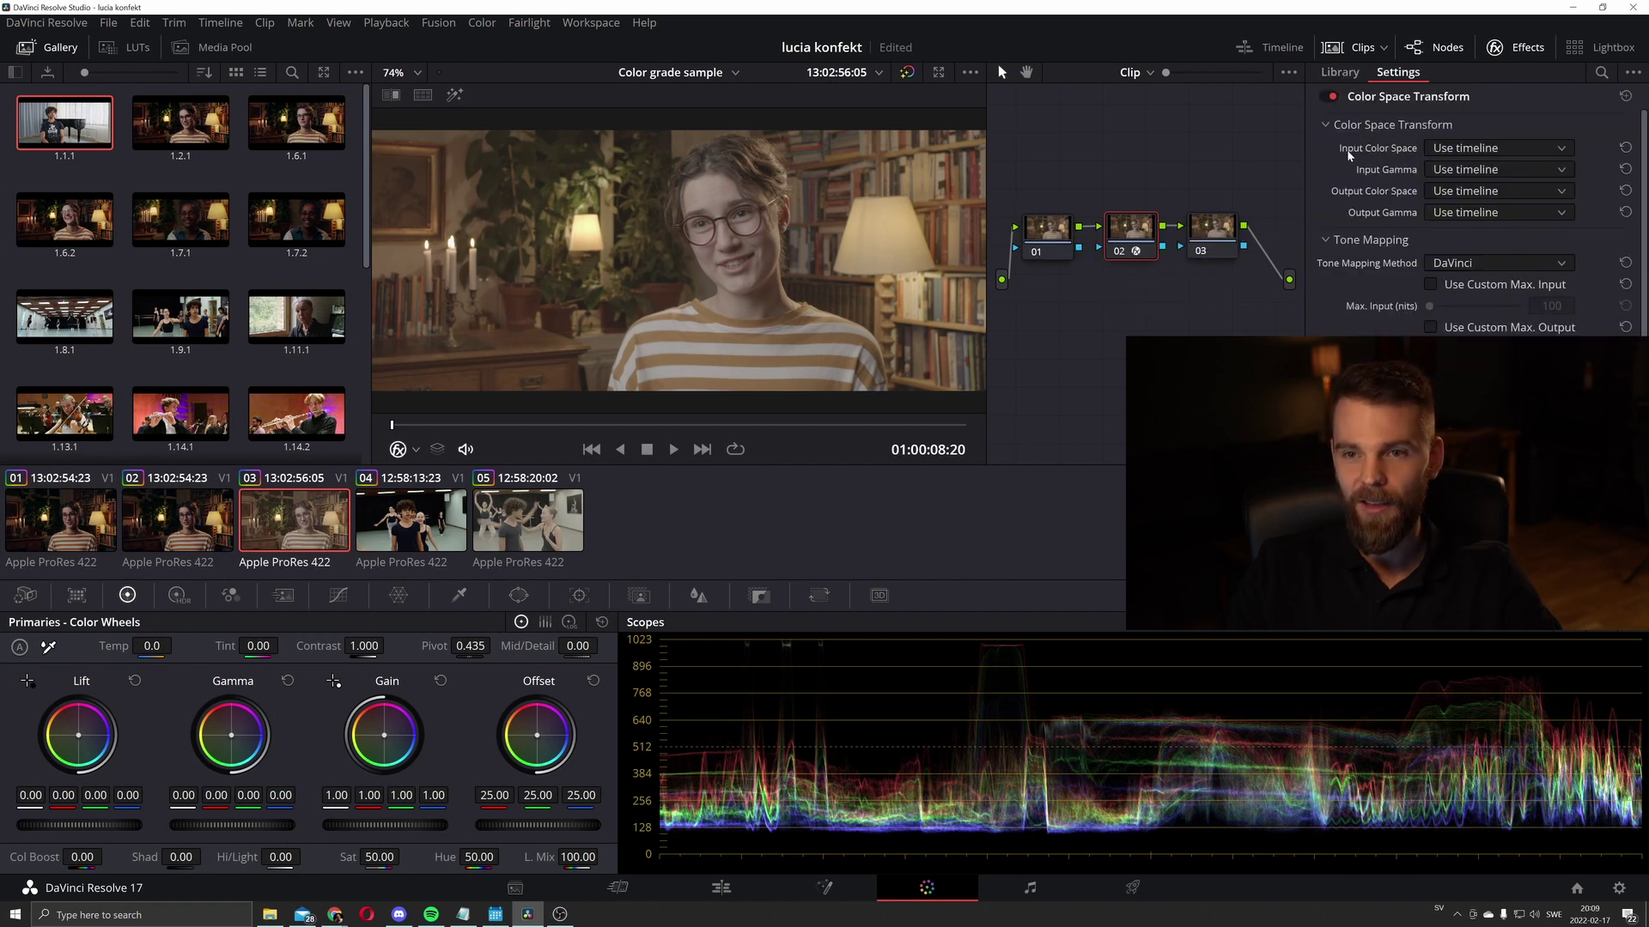
pyautogui.click(1451, 151)
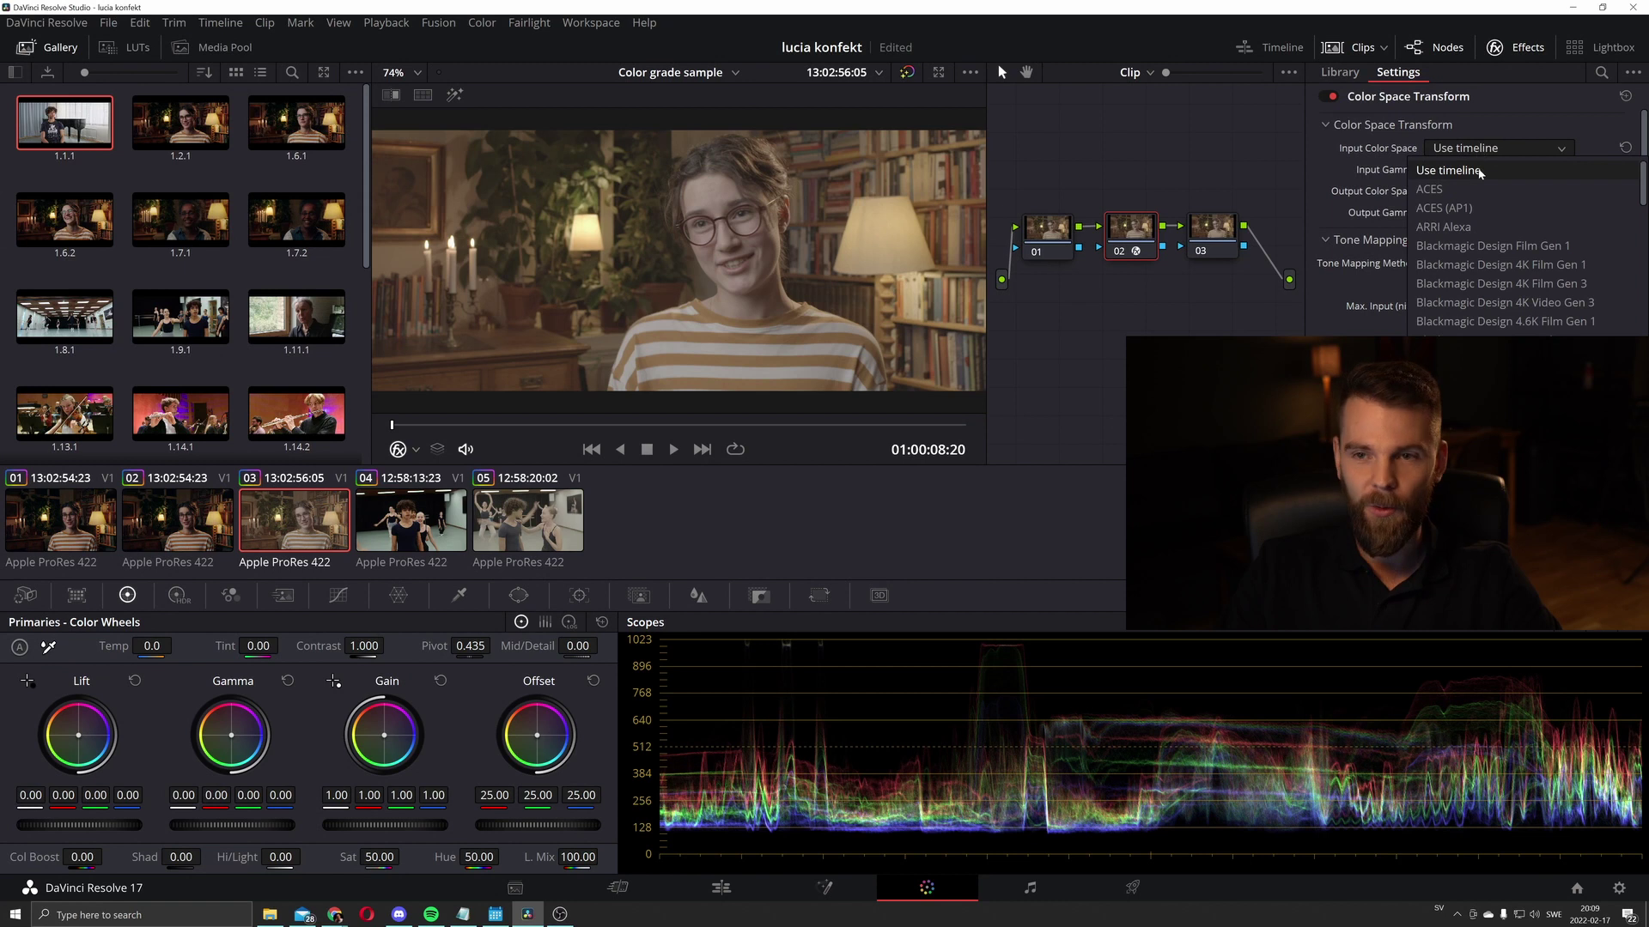
pyautogui.click(1471, 219)
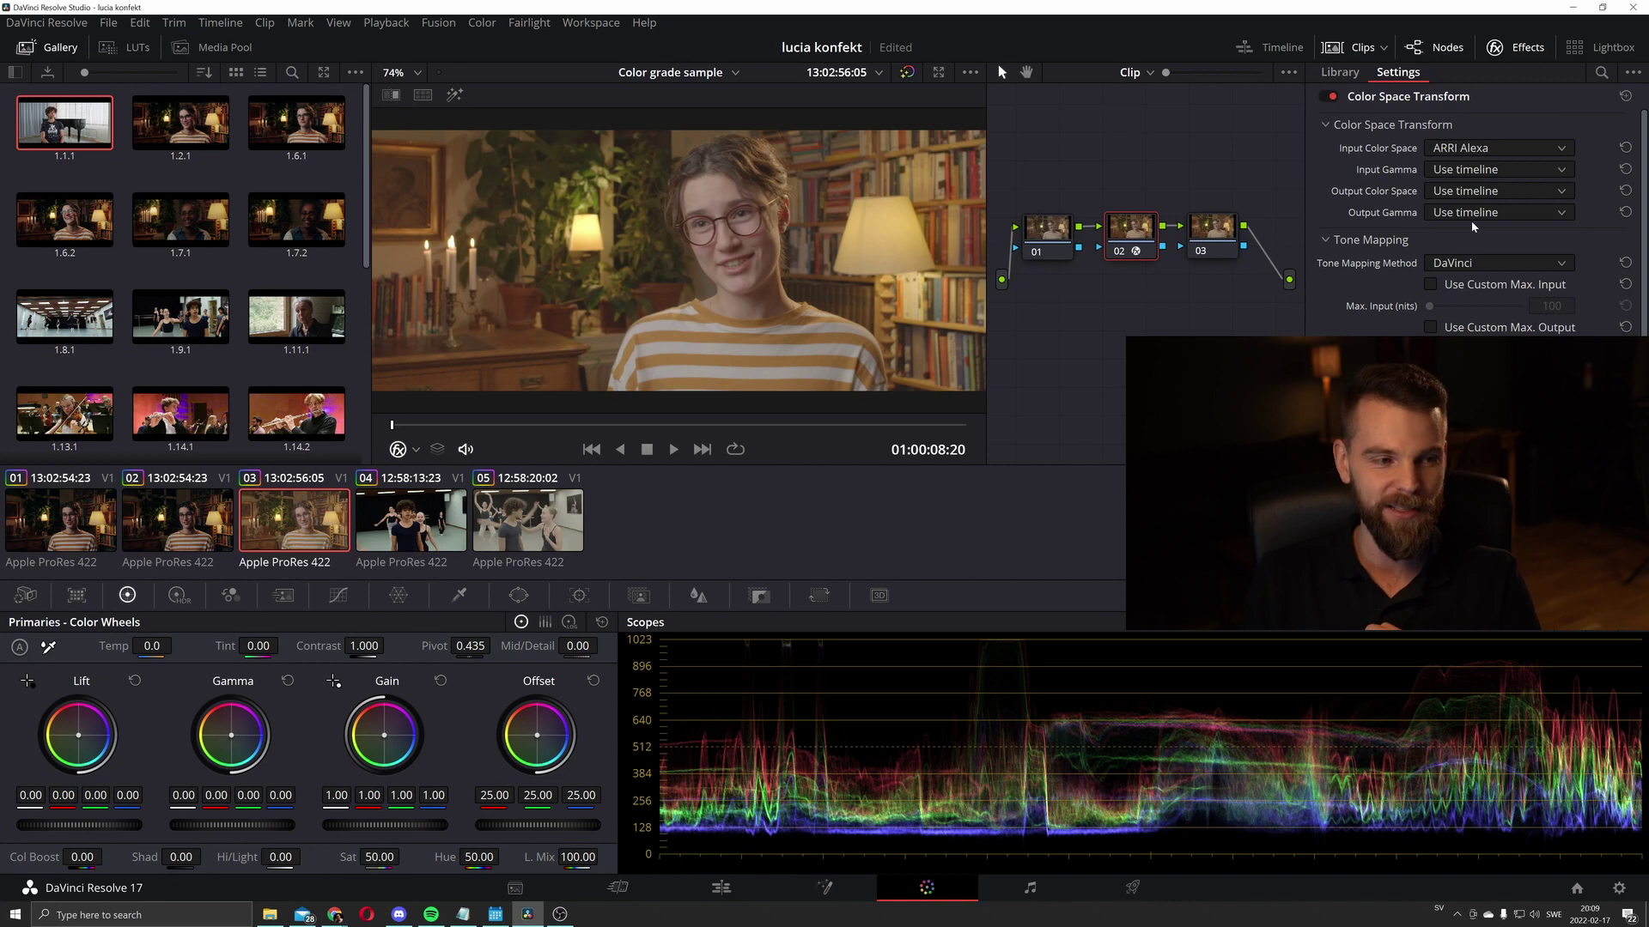
# Save the project and set the transform's input gamma to Sony S-Log
pyautogui.hotkey('ctrl', 's')
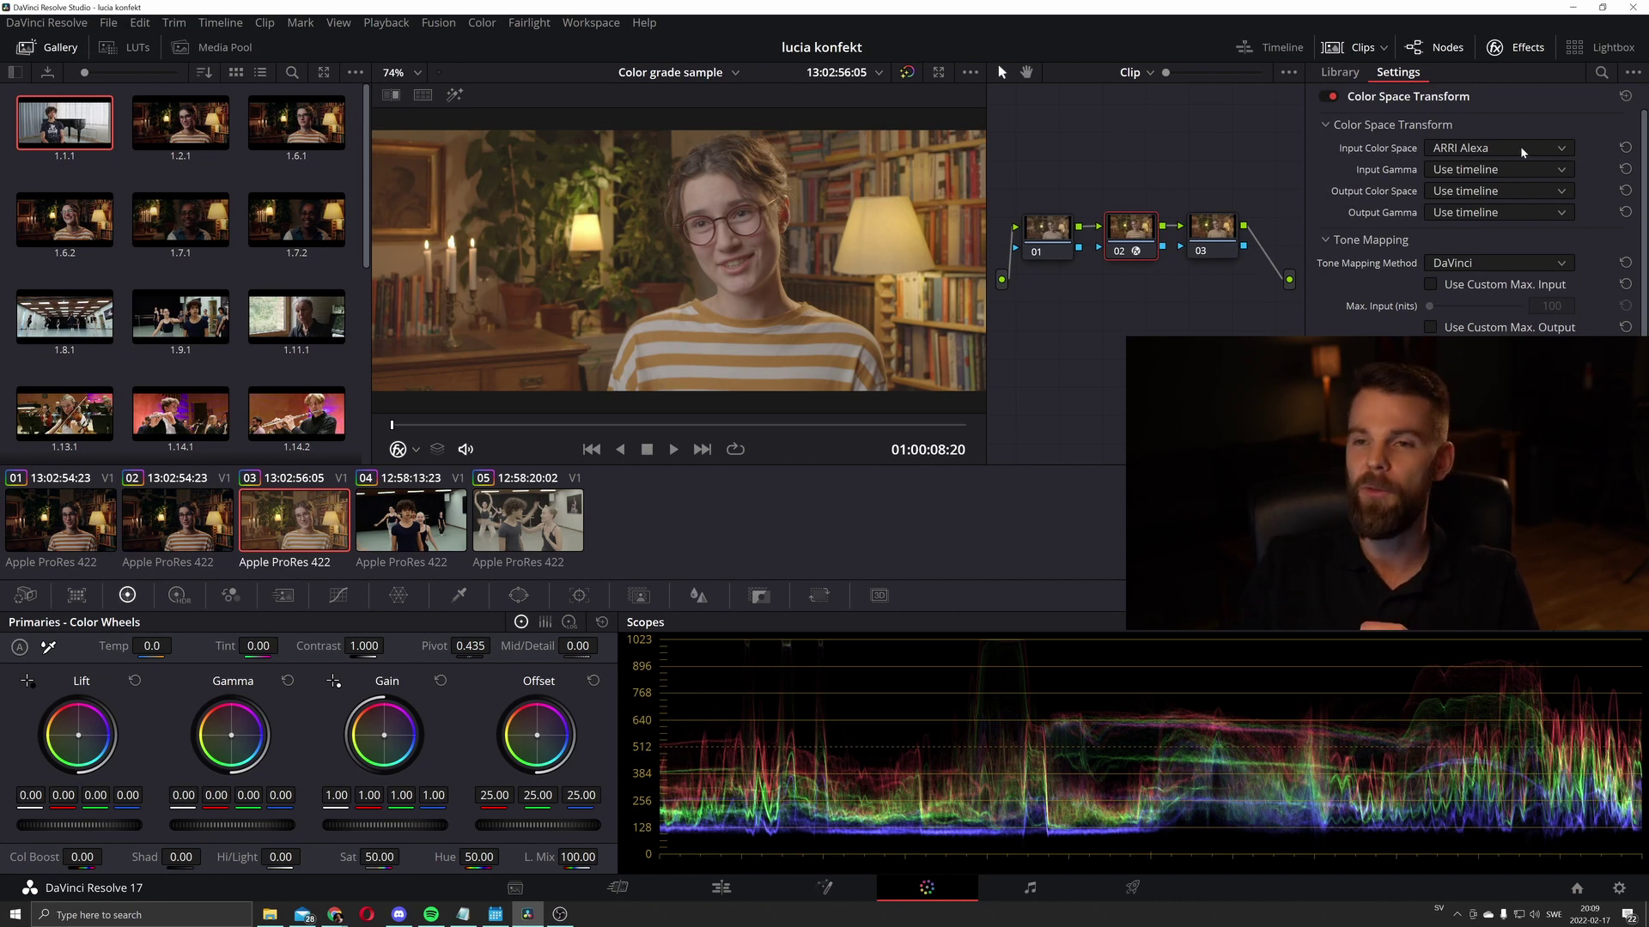
pyautogui.click(1474, 172)
pyautogui.scroll(-3, 1537, 249)
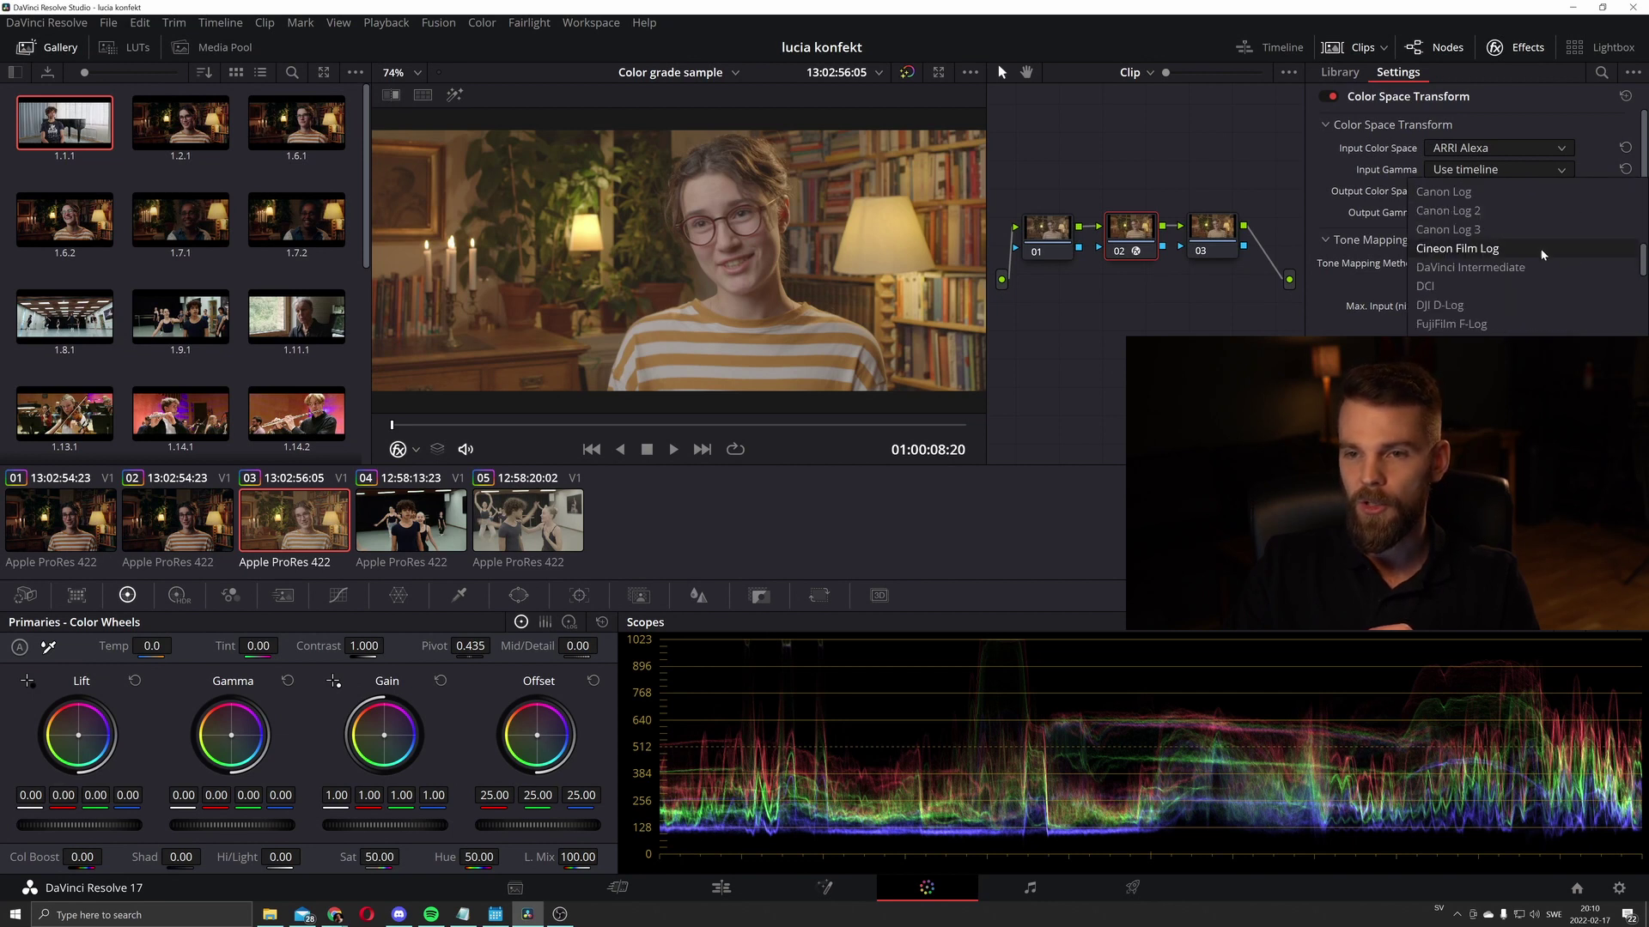
pyautogui.scroll(-6, 1542, 266)
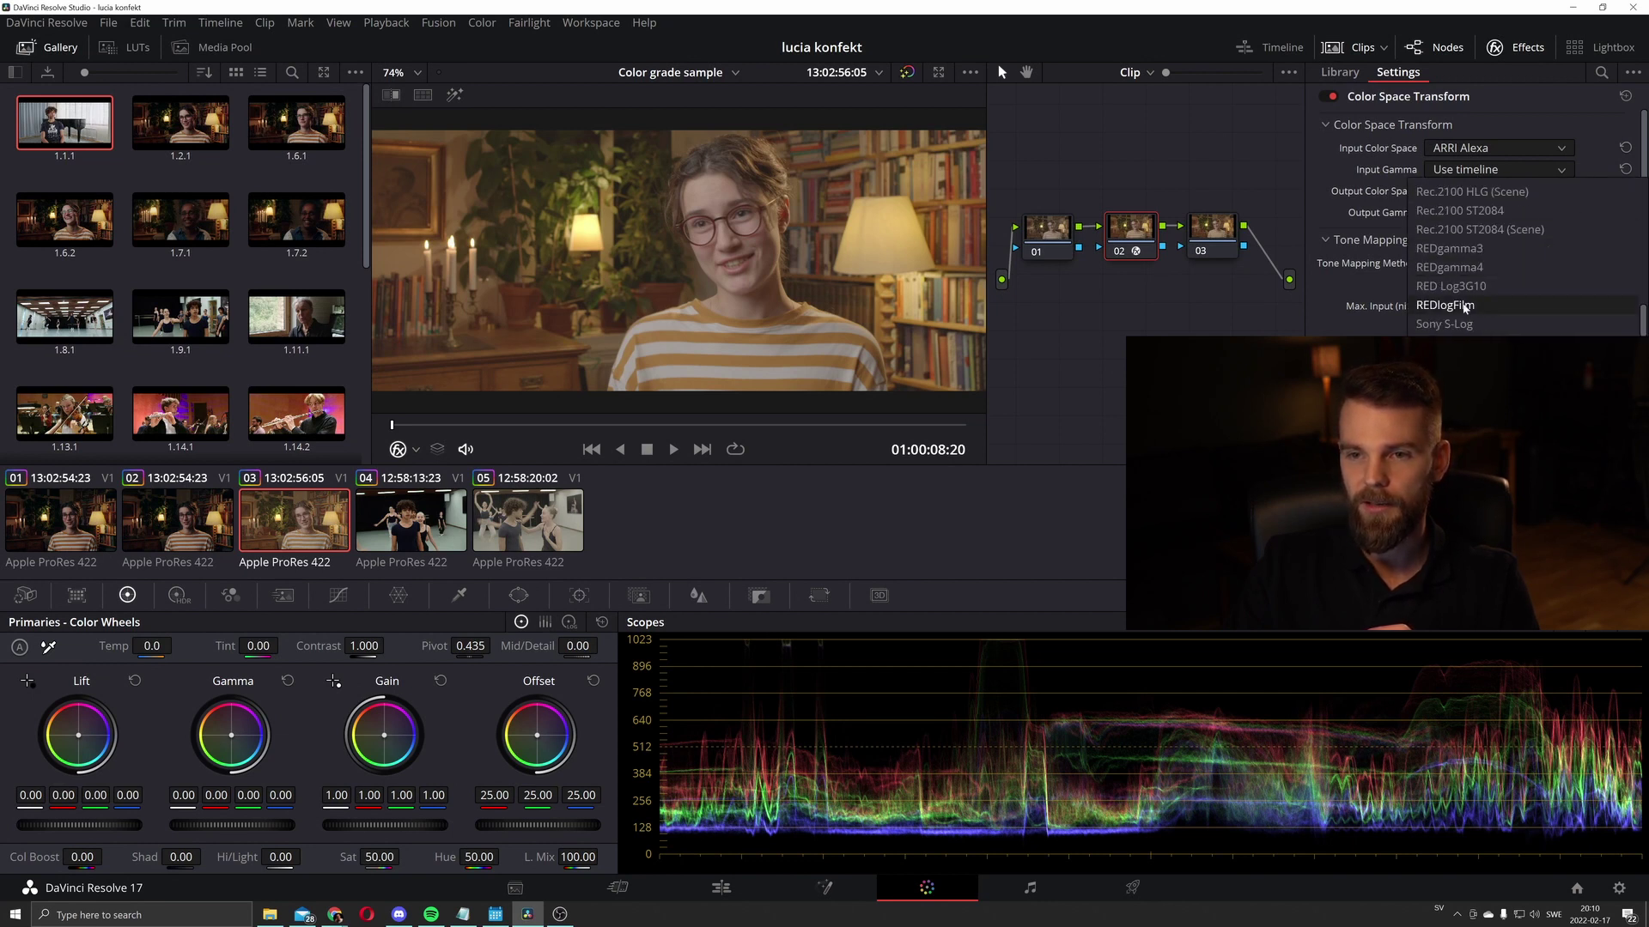
pyautogui.click(1465, 324)
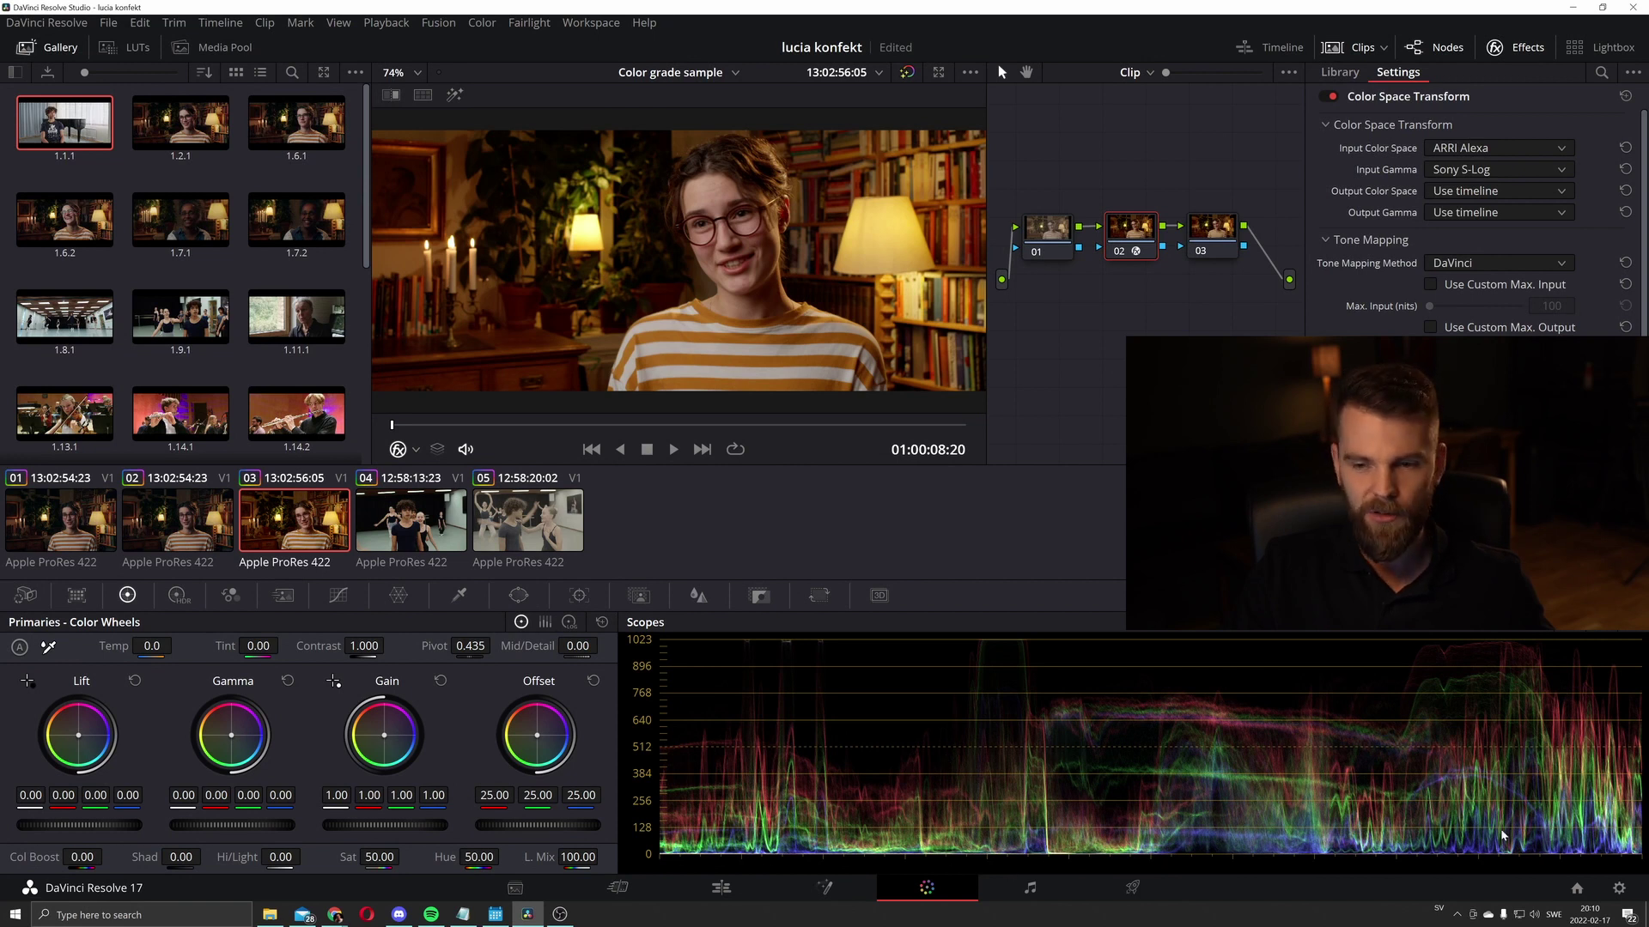
pyautogui.click(1035, 249)
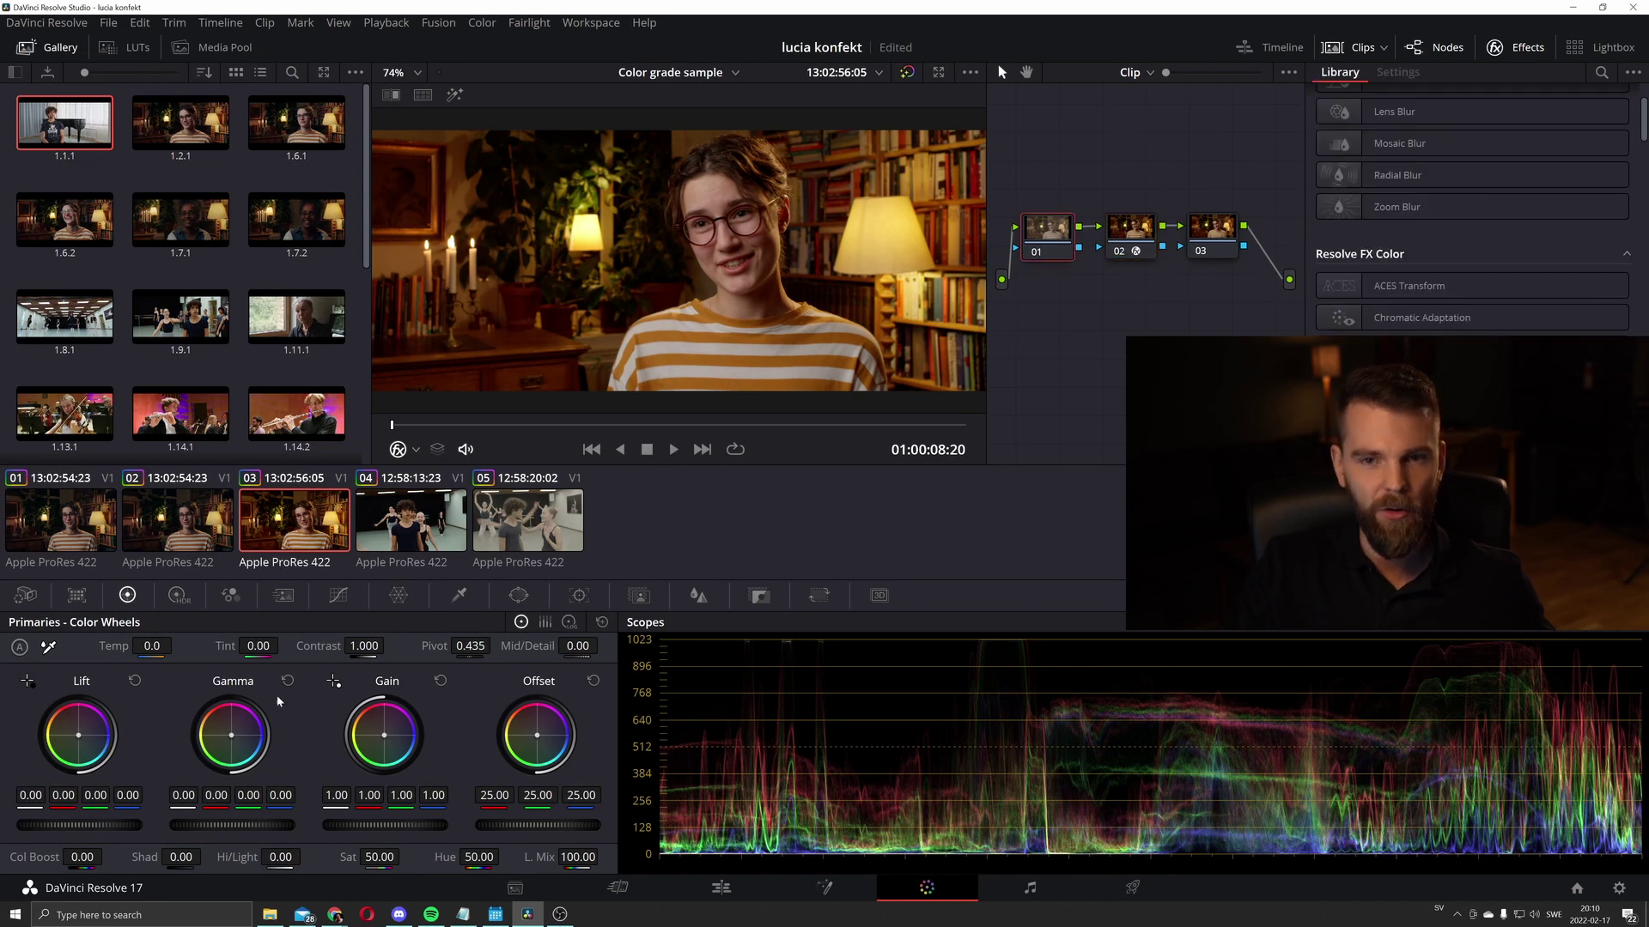
pyautogui.moveTo(109, 827); pyautogui.dragTo(137, 827)
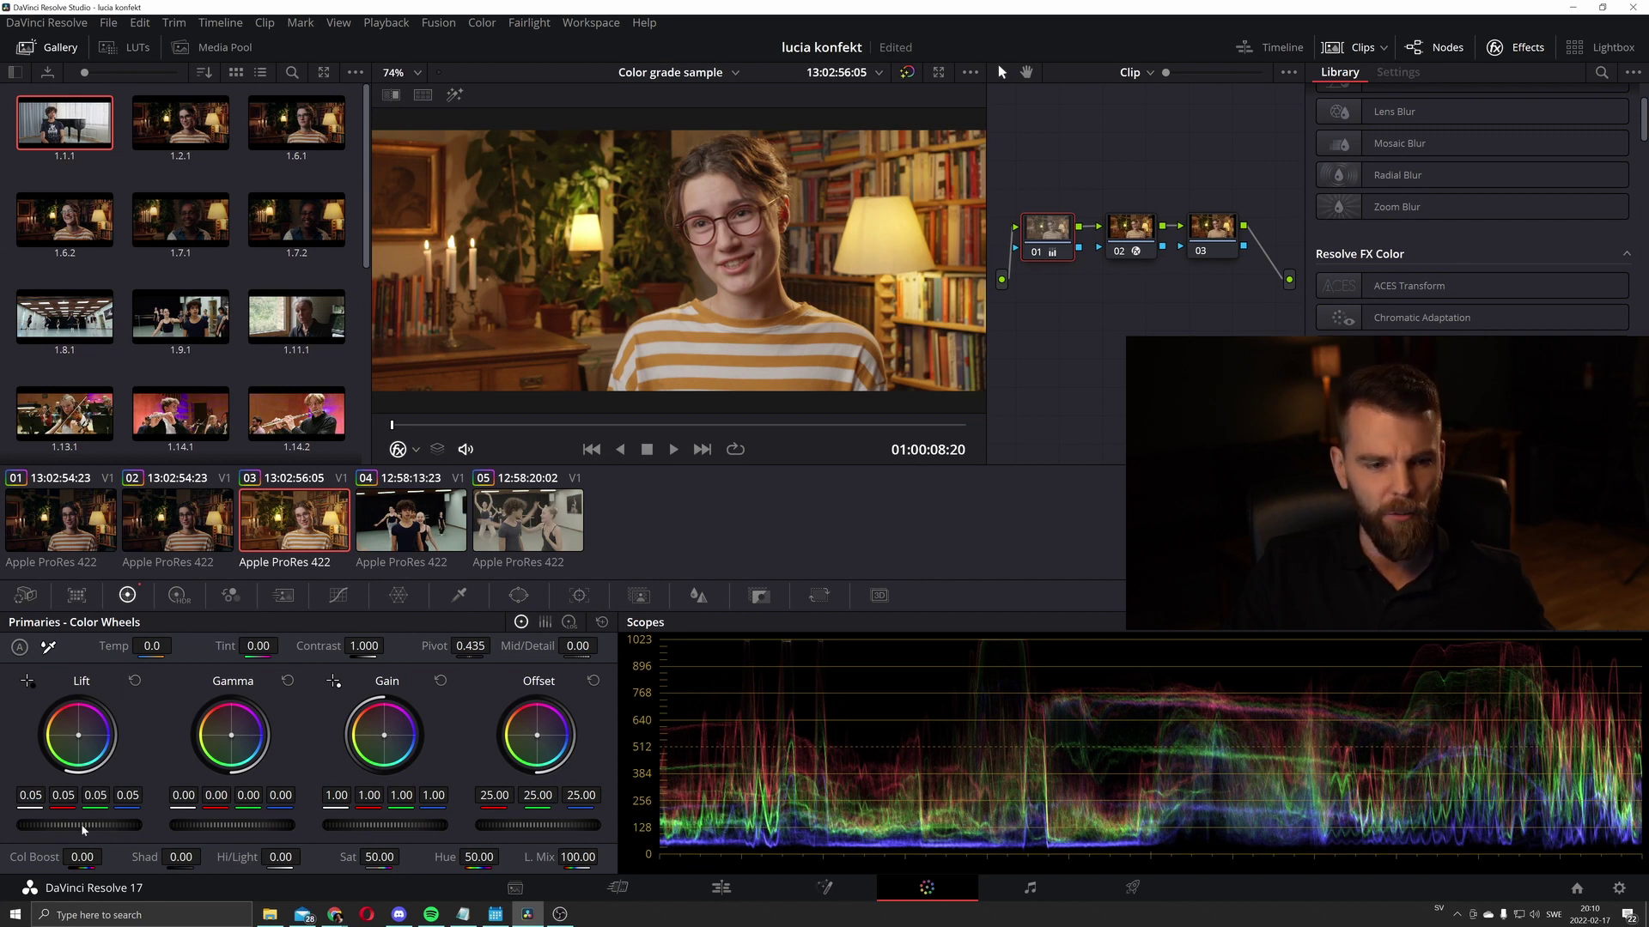
pyautogui.hotkey('ctrl', 'z')
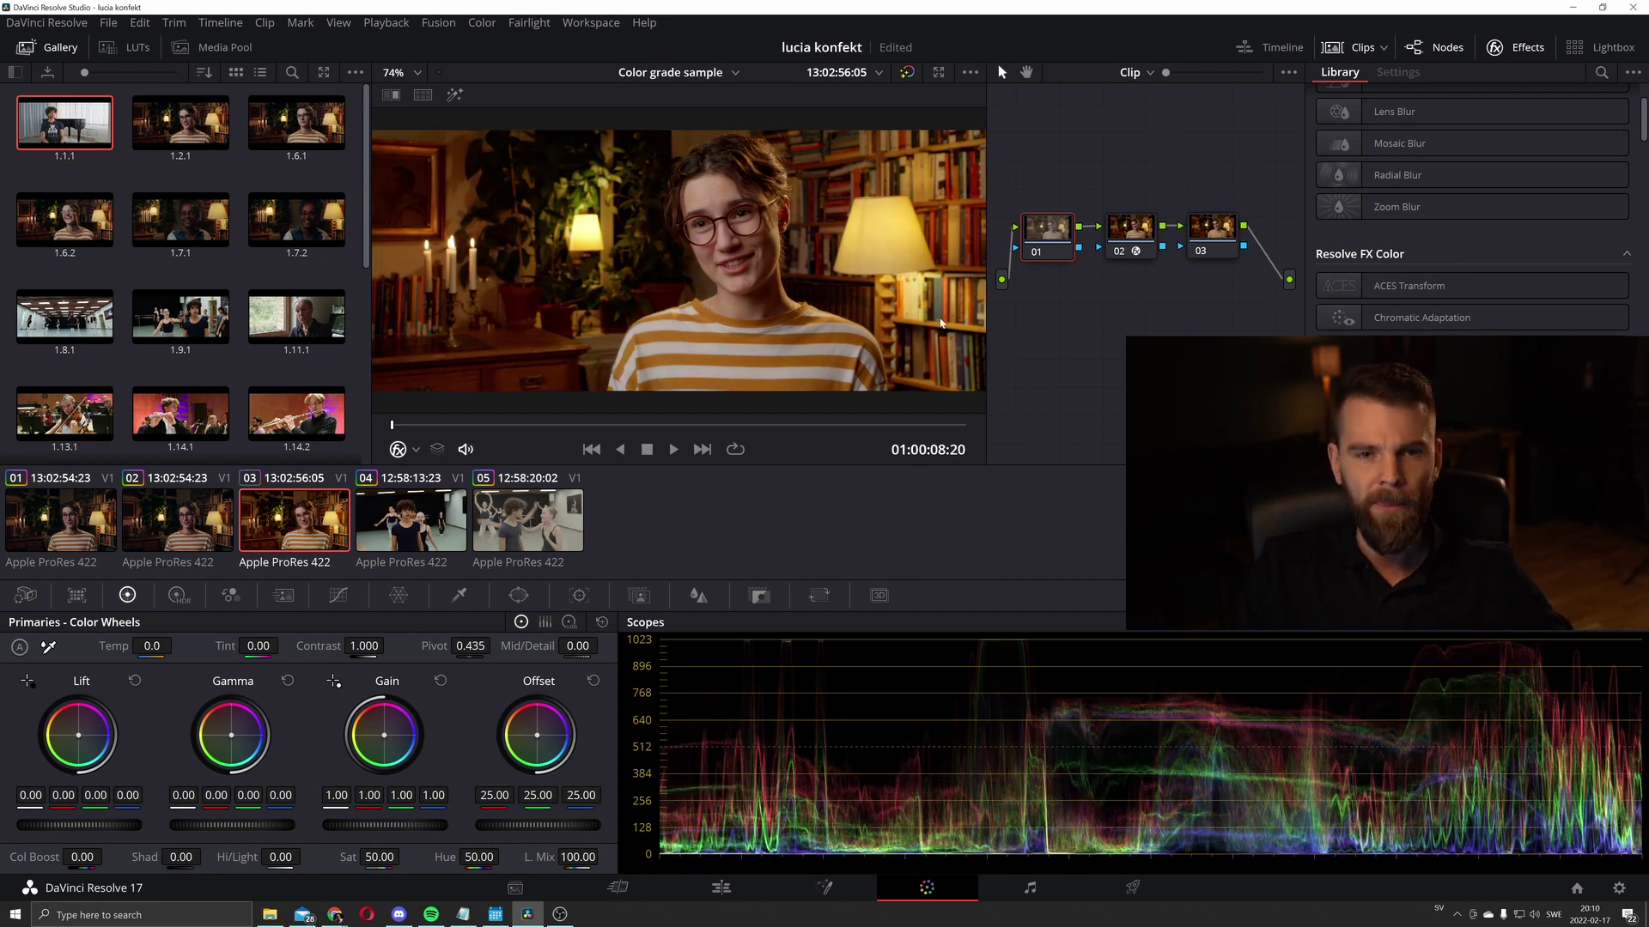
# Set node 02's Color Space Transform output to ARRI Alexa color space with ARRI LogC gamma
pyautogui.click(1118, 230)
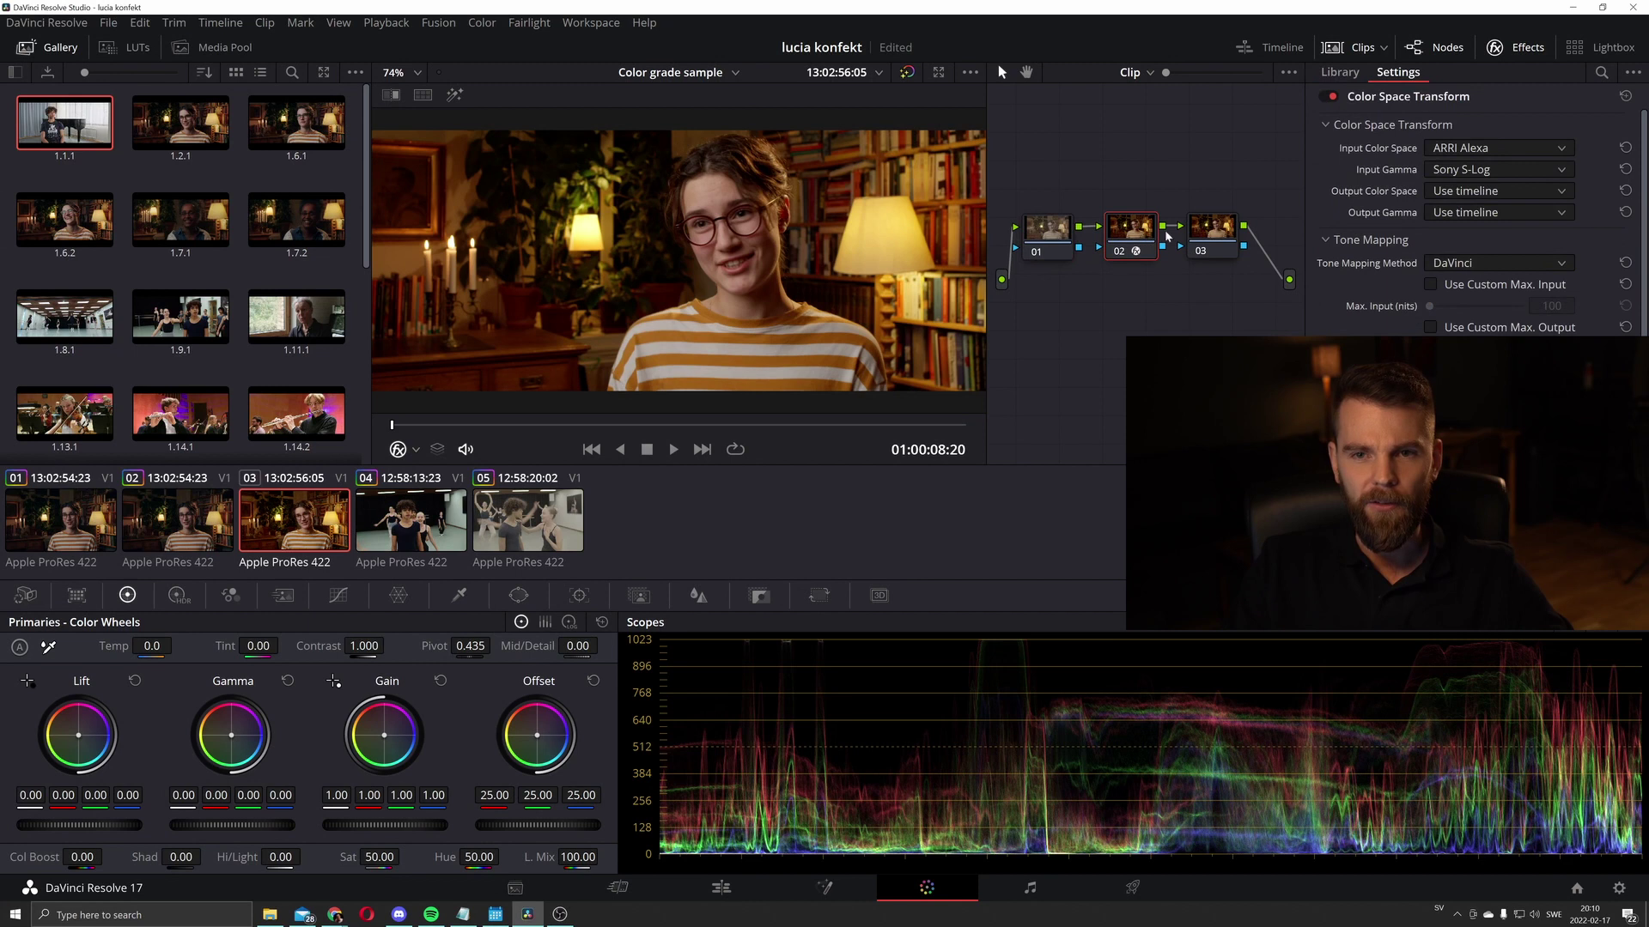
pyautogui.click(1515, 191)
pyautogui.click(1515, 273)
pyautogui.click(1511, 212)
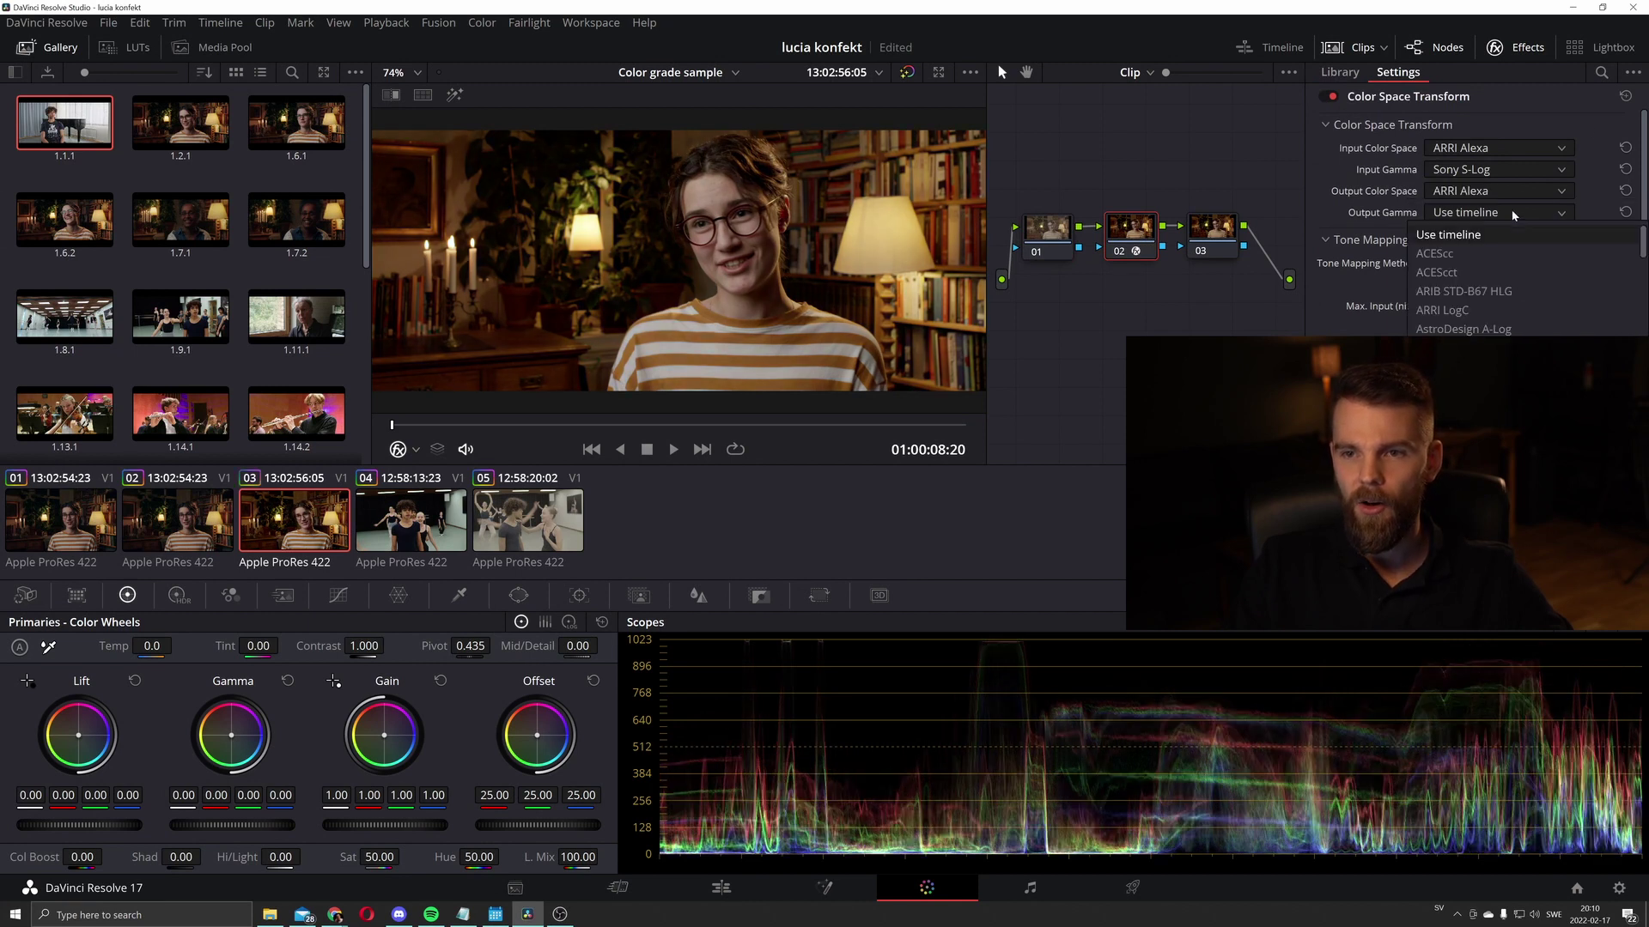
pyautogui.scroll(-2, 1513, 292)
pyautogui.click(1539, 243)
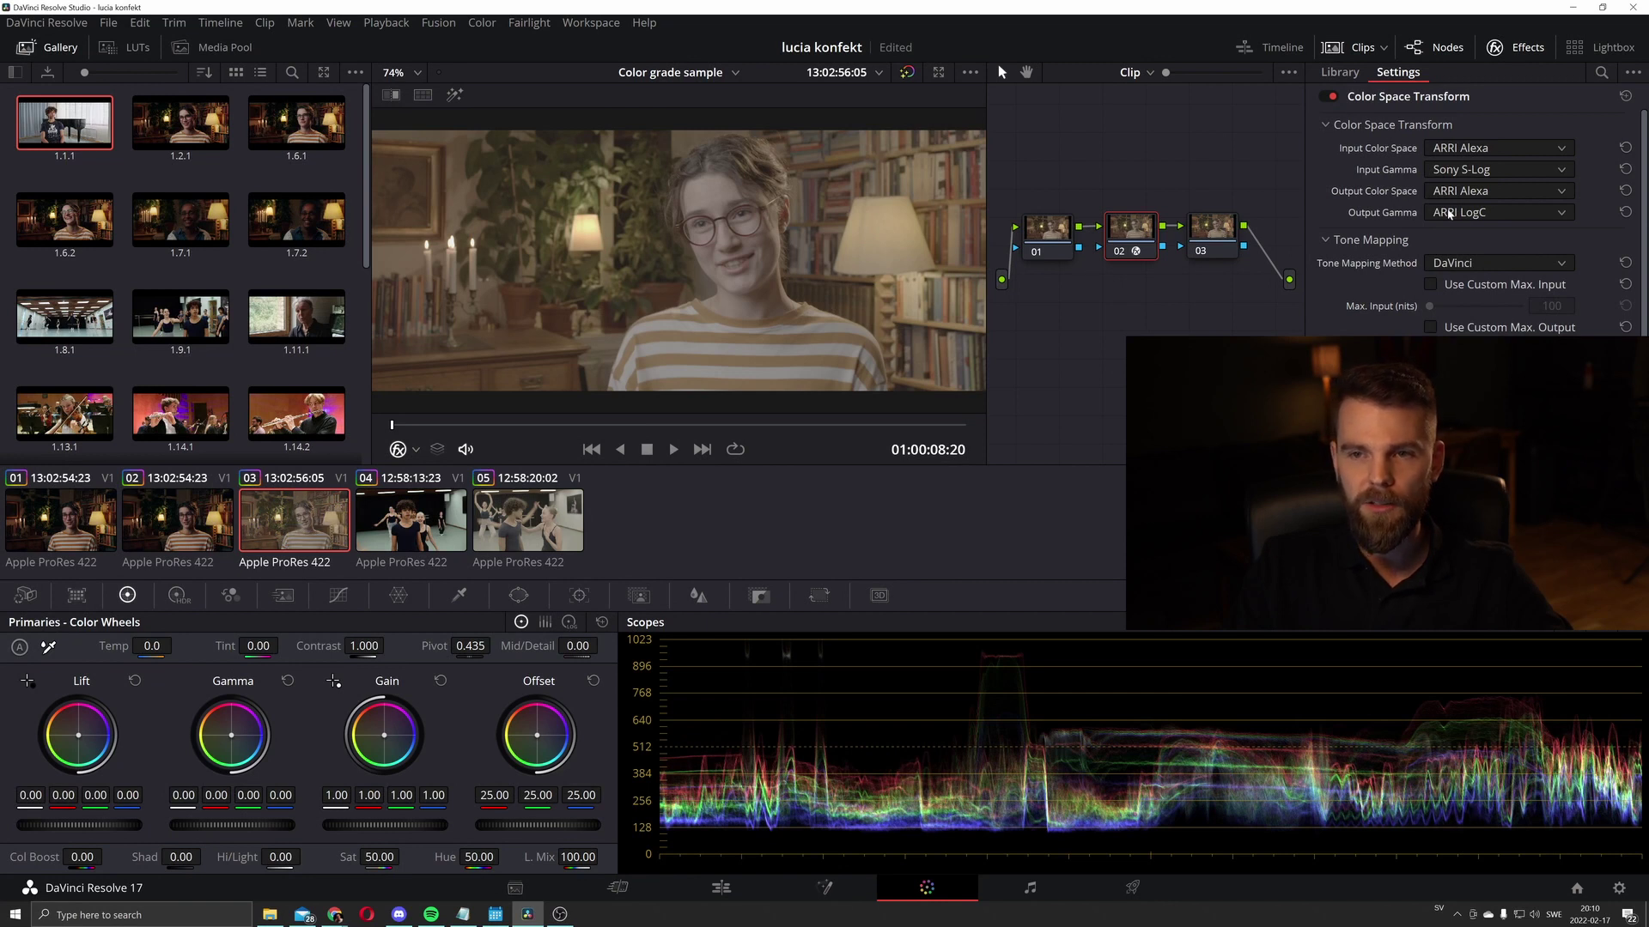
# Apply the Arri Alexa LogC to Rec709 LUT to node 03
pyautogui.click(1213, 236)
pyautogui.rightClick(1210, 233)
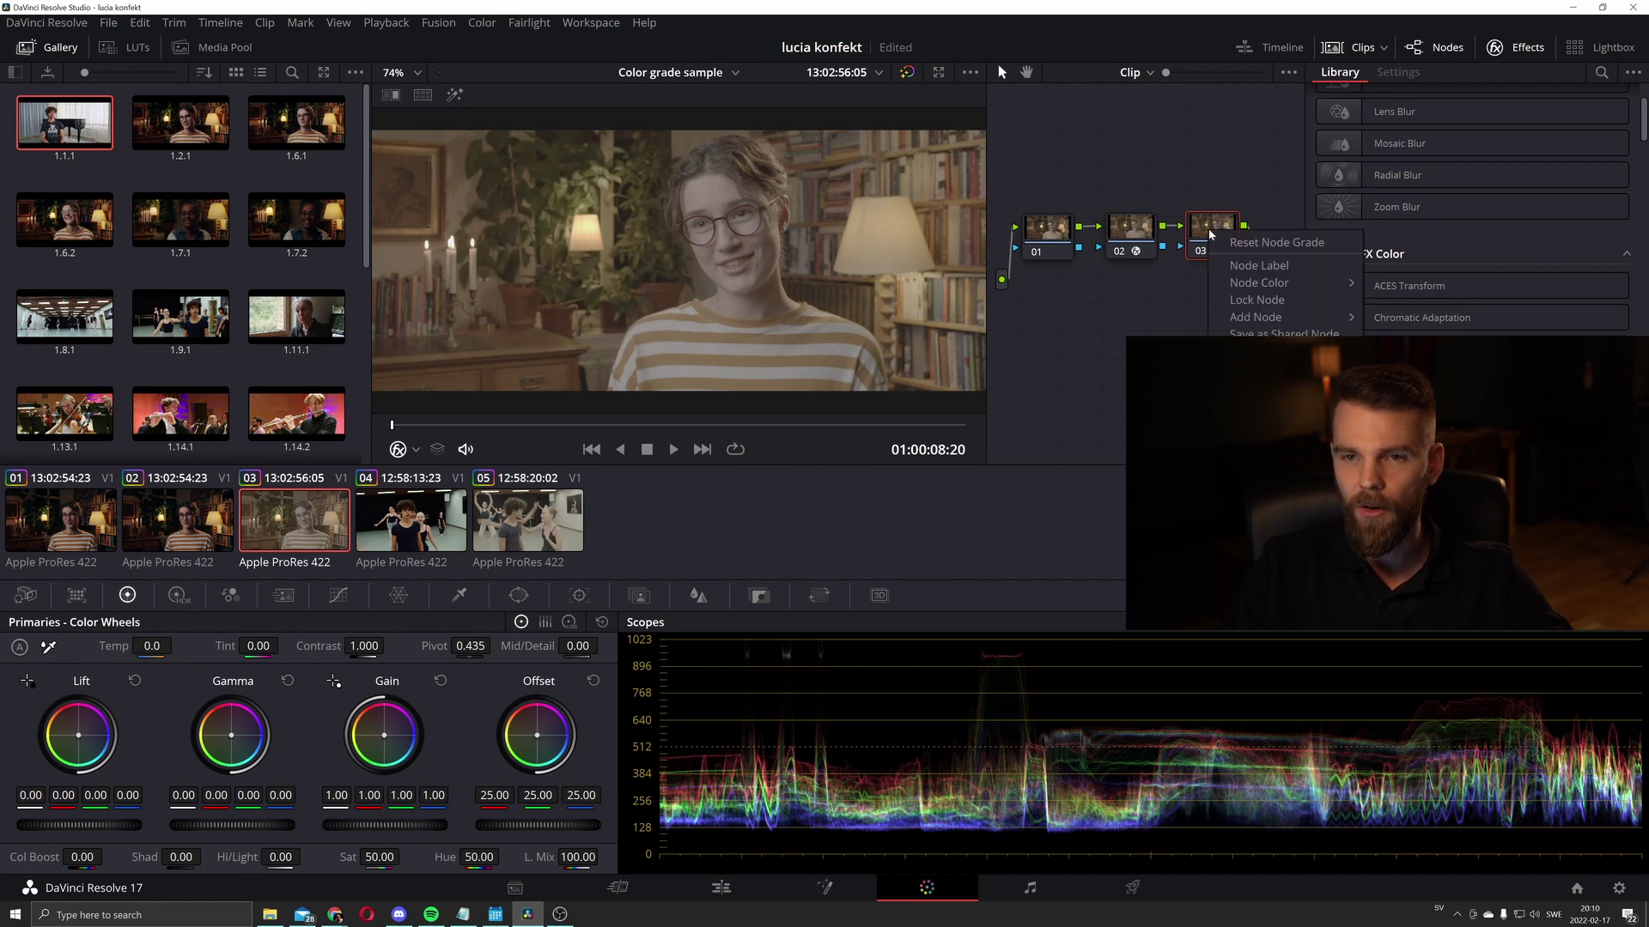
pyautogui.moveTo(1270, 403)
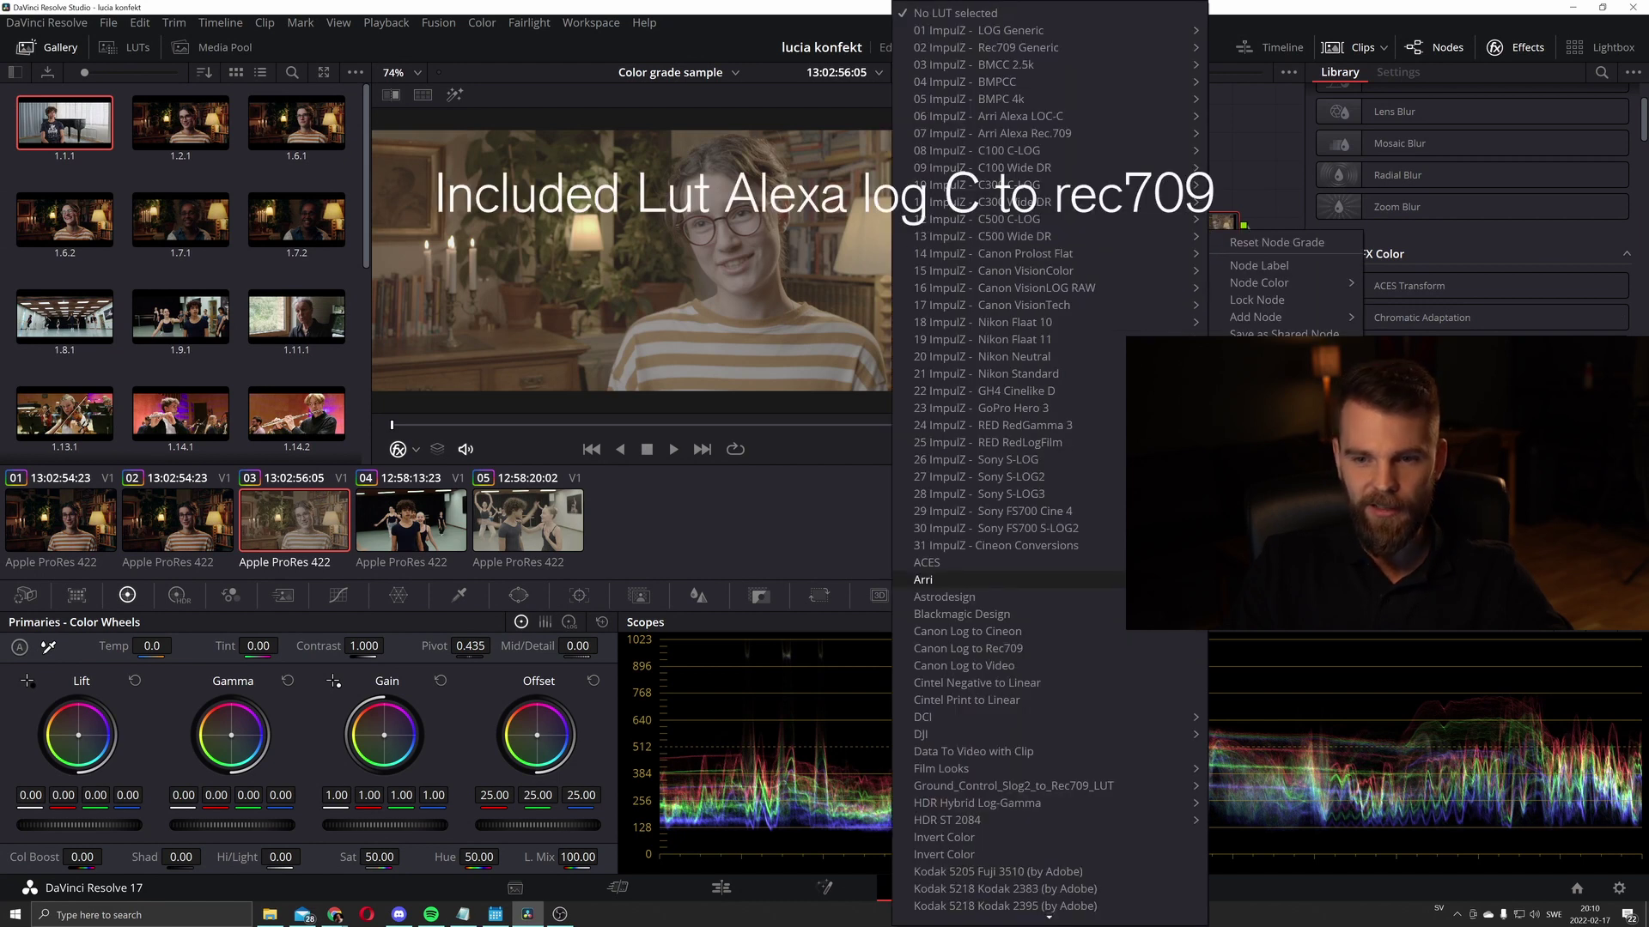
pyautogui.click(1202, 581)
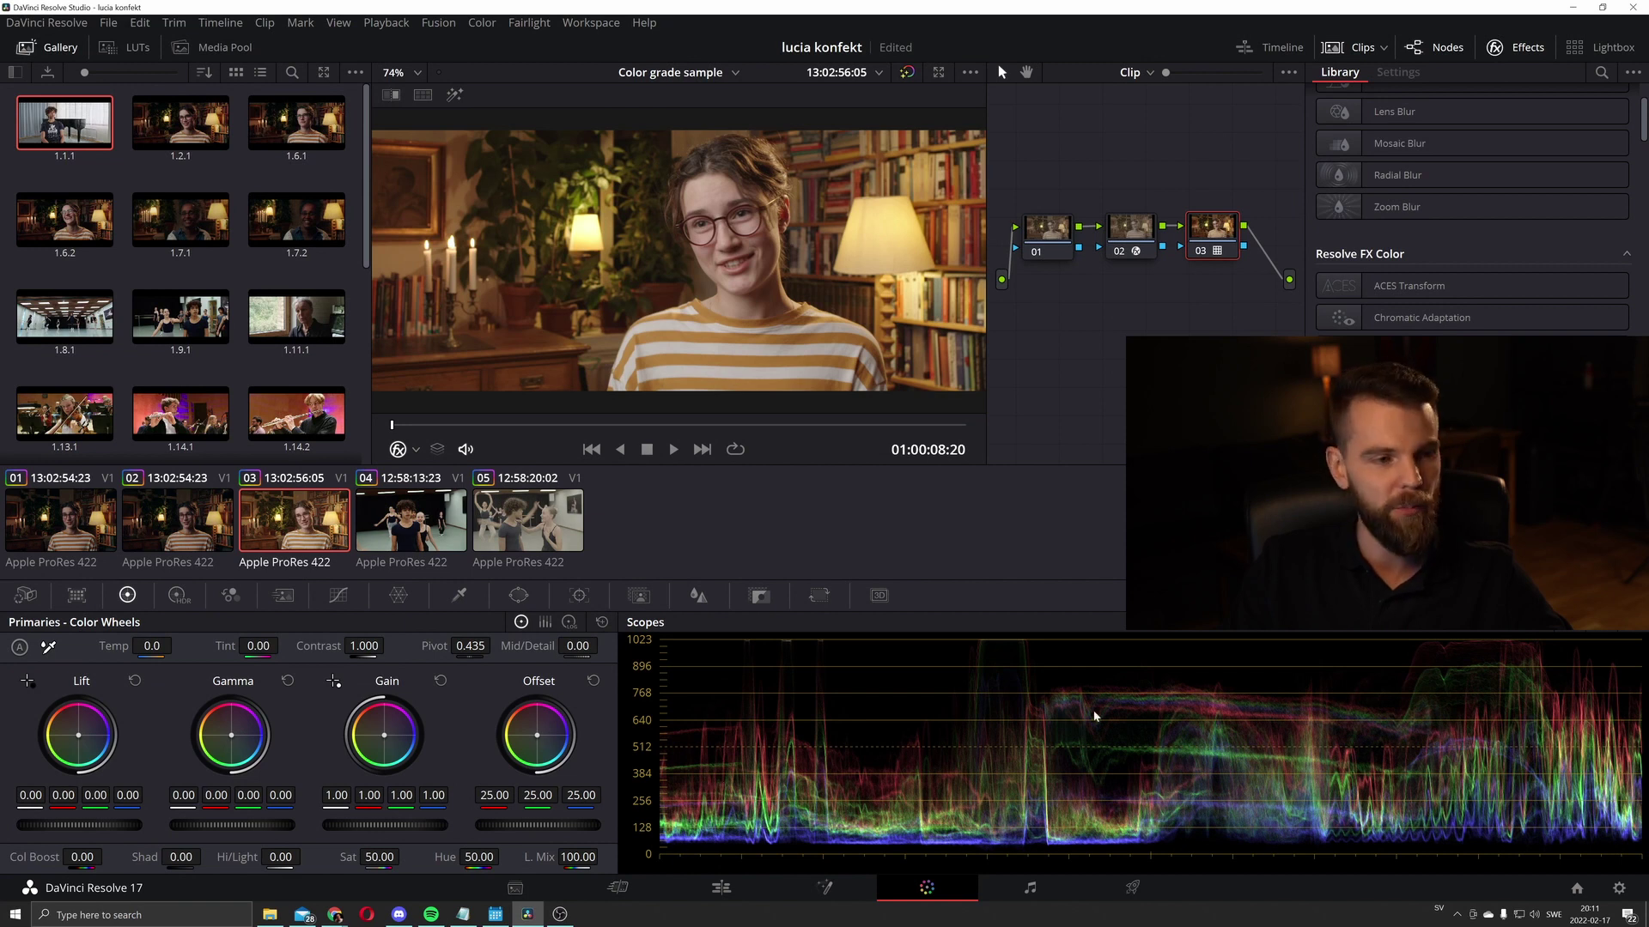
# On node 01, lower the offset to darken the portrait and raise Contrast to 1.118
pyautogui.click(1049, 230)
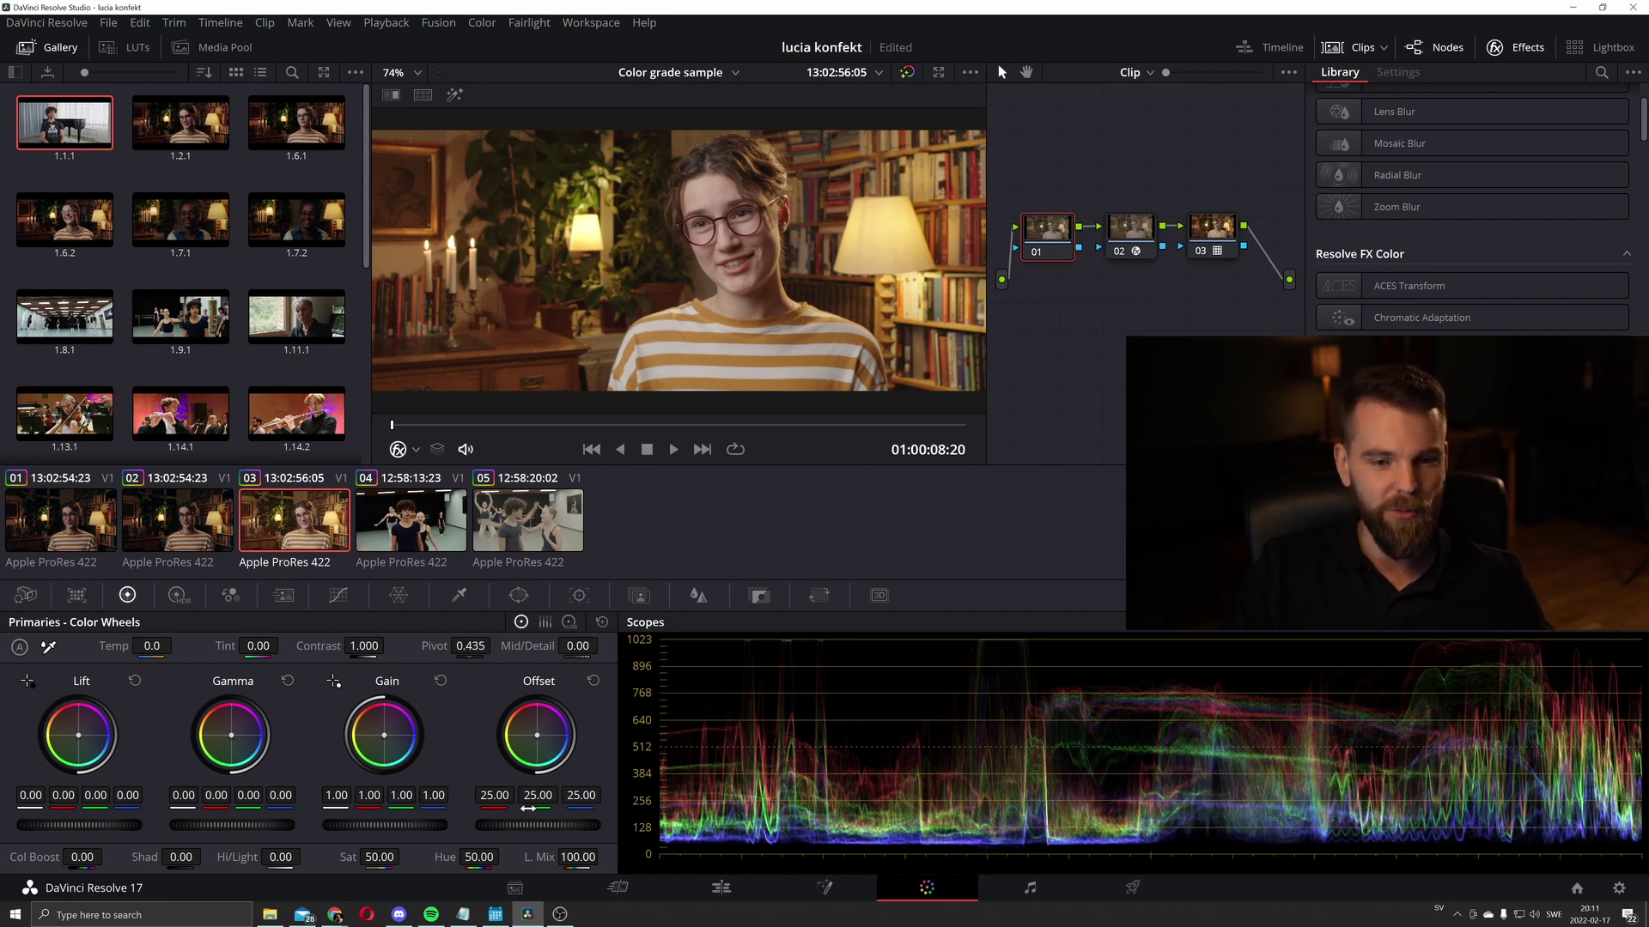
pyautogui.moveTo(564, 824); pyautogui.dragTo(792, 792)
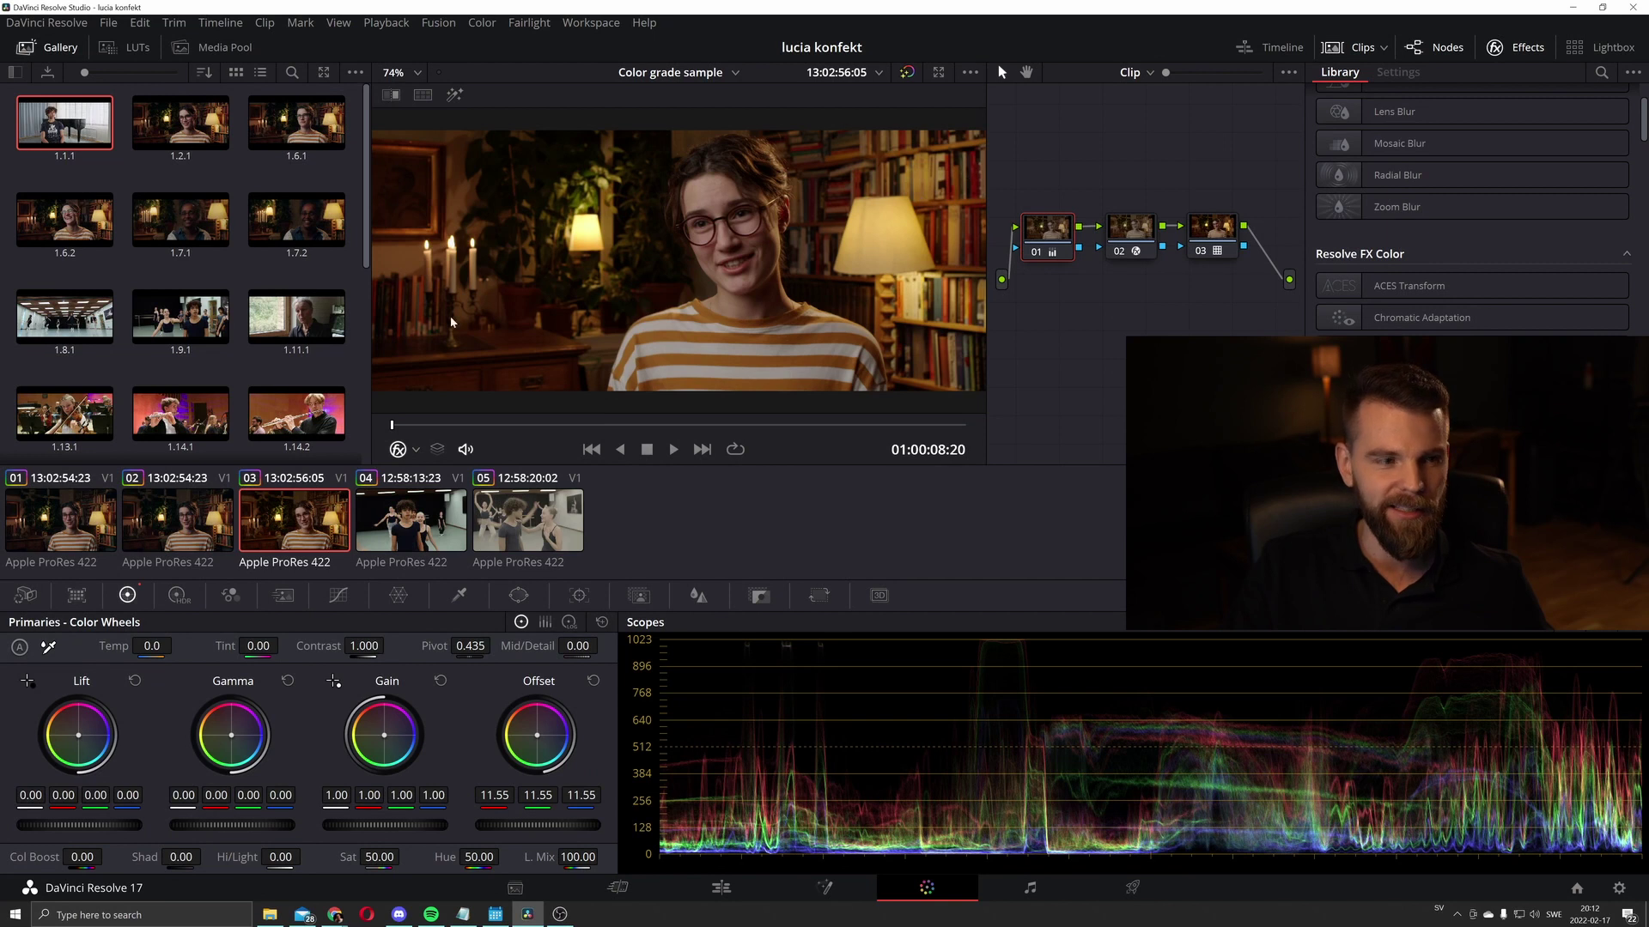
pyautogui.moveTo(364, 645)
pyautogui.mouseDown()
pyautogui.moveTo(389, 644)
pyautogui.moveTo(369, 646)
pyautogui.mouseUp()
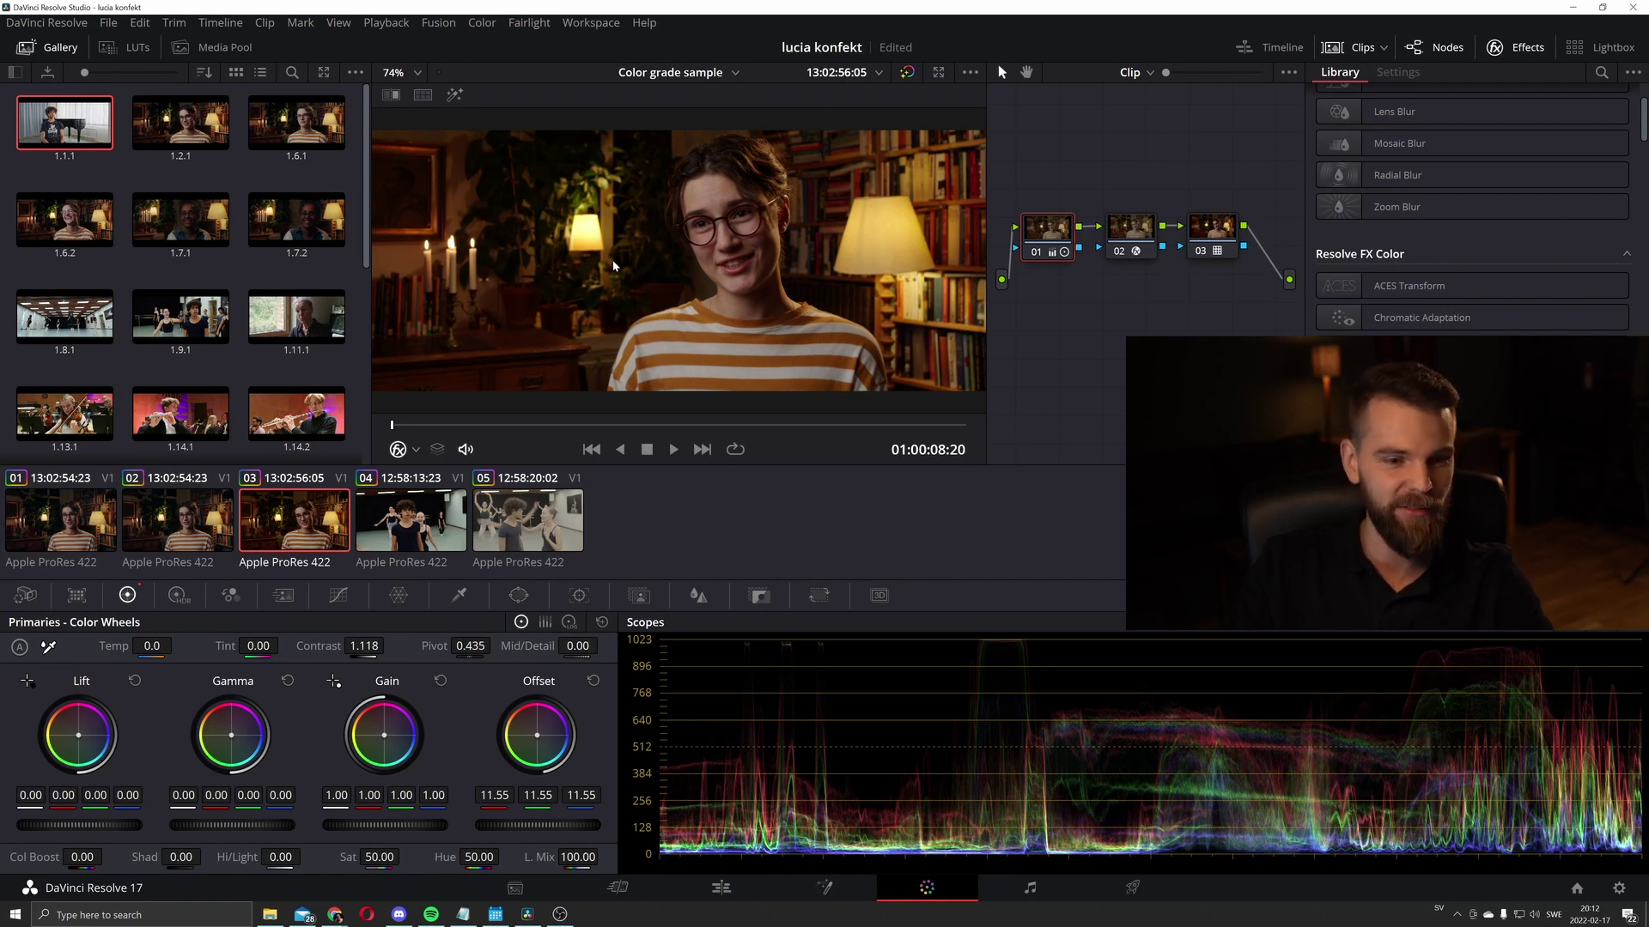
# Switch to Log Wheels and pull red out of the shadows, rebalancing their colour
pyautogui.click(569, 623)
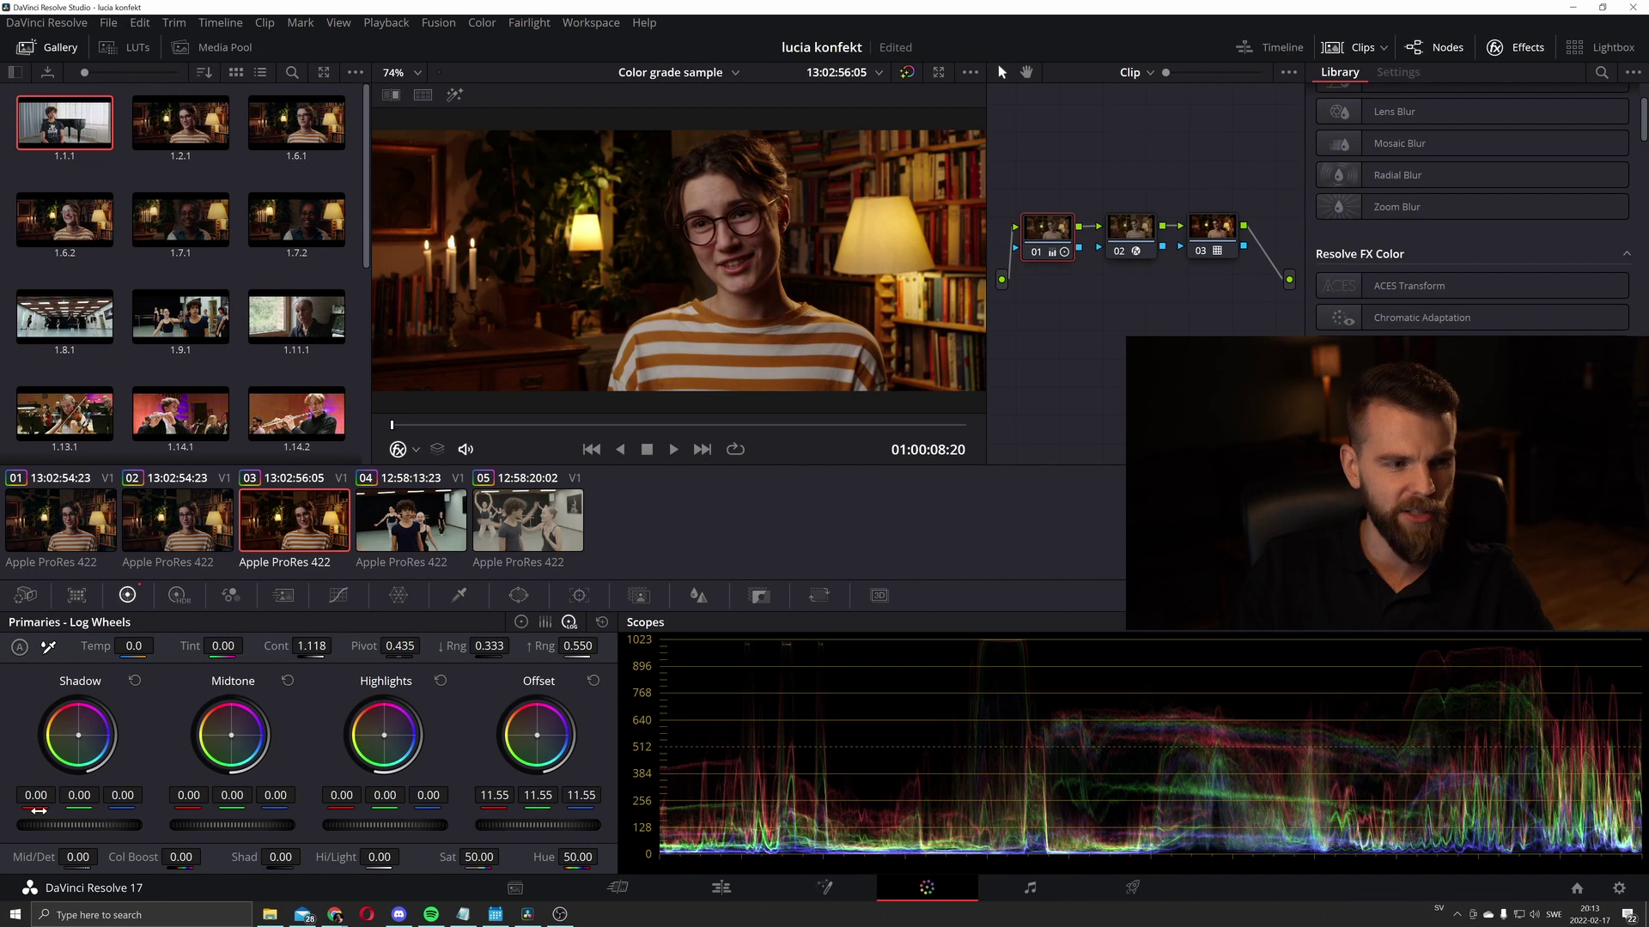
pyautogui.moveTo(36, 813); pyautogui.dragTo(32, 813)
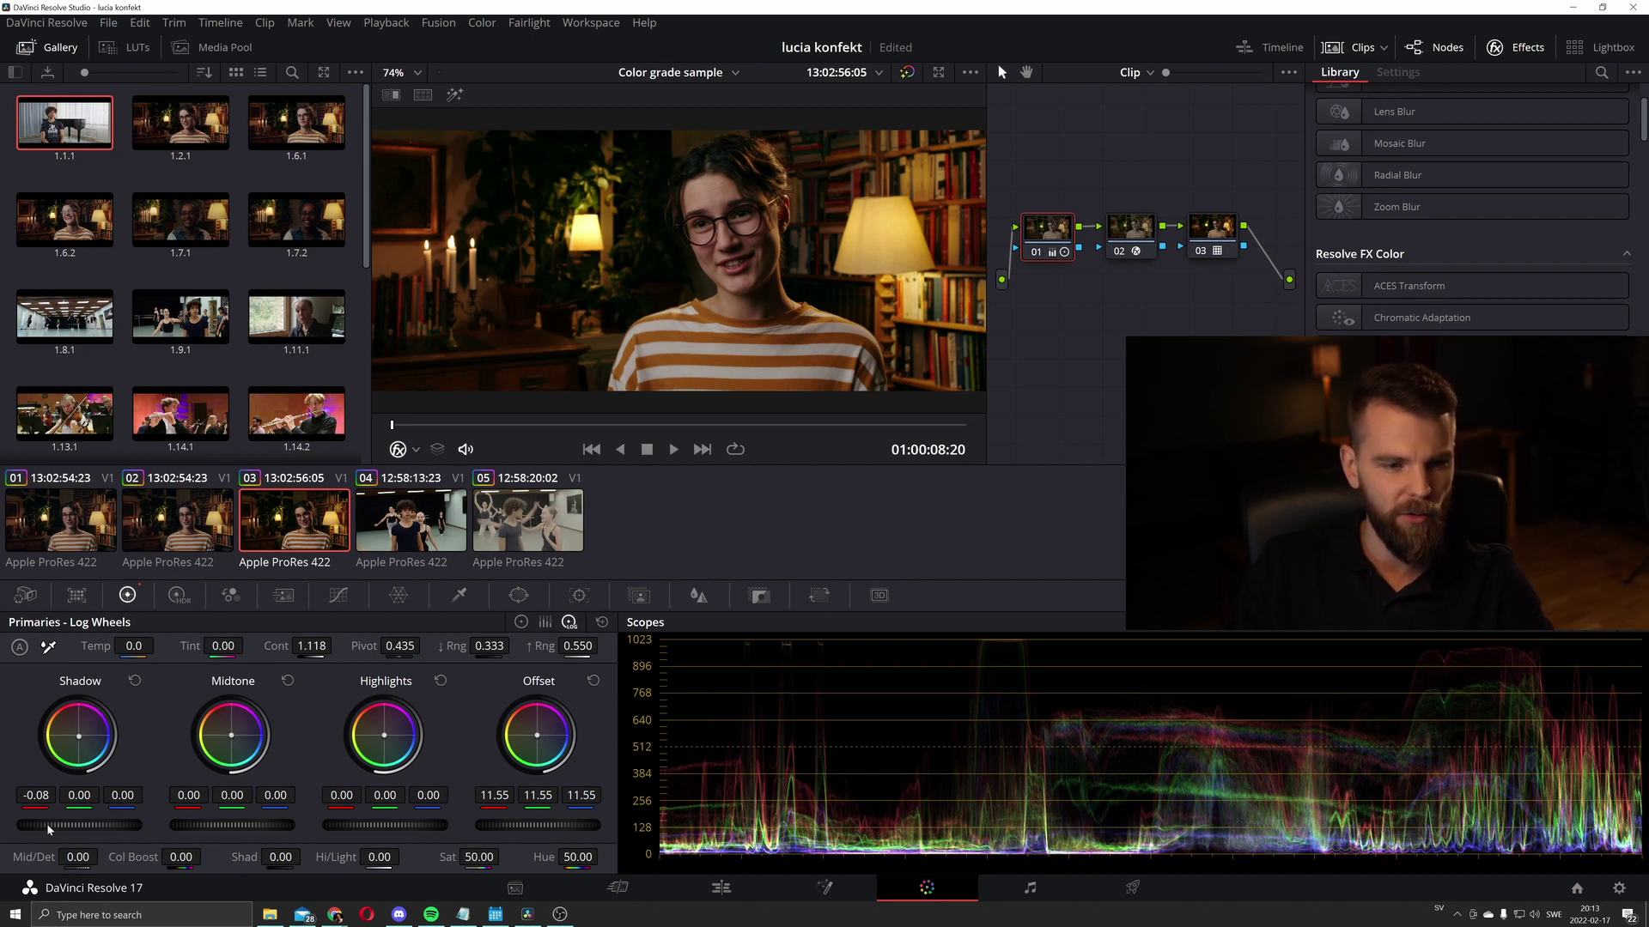
pyautogui.moveTo(60, 825); pyautogui.dragTo(103, 825)
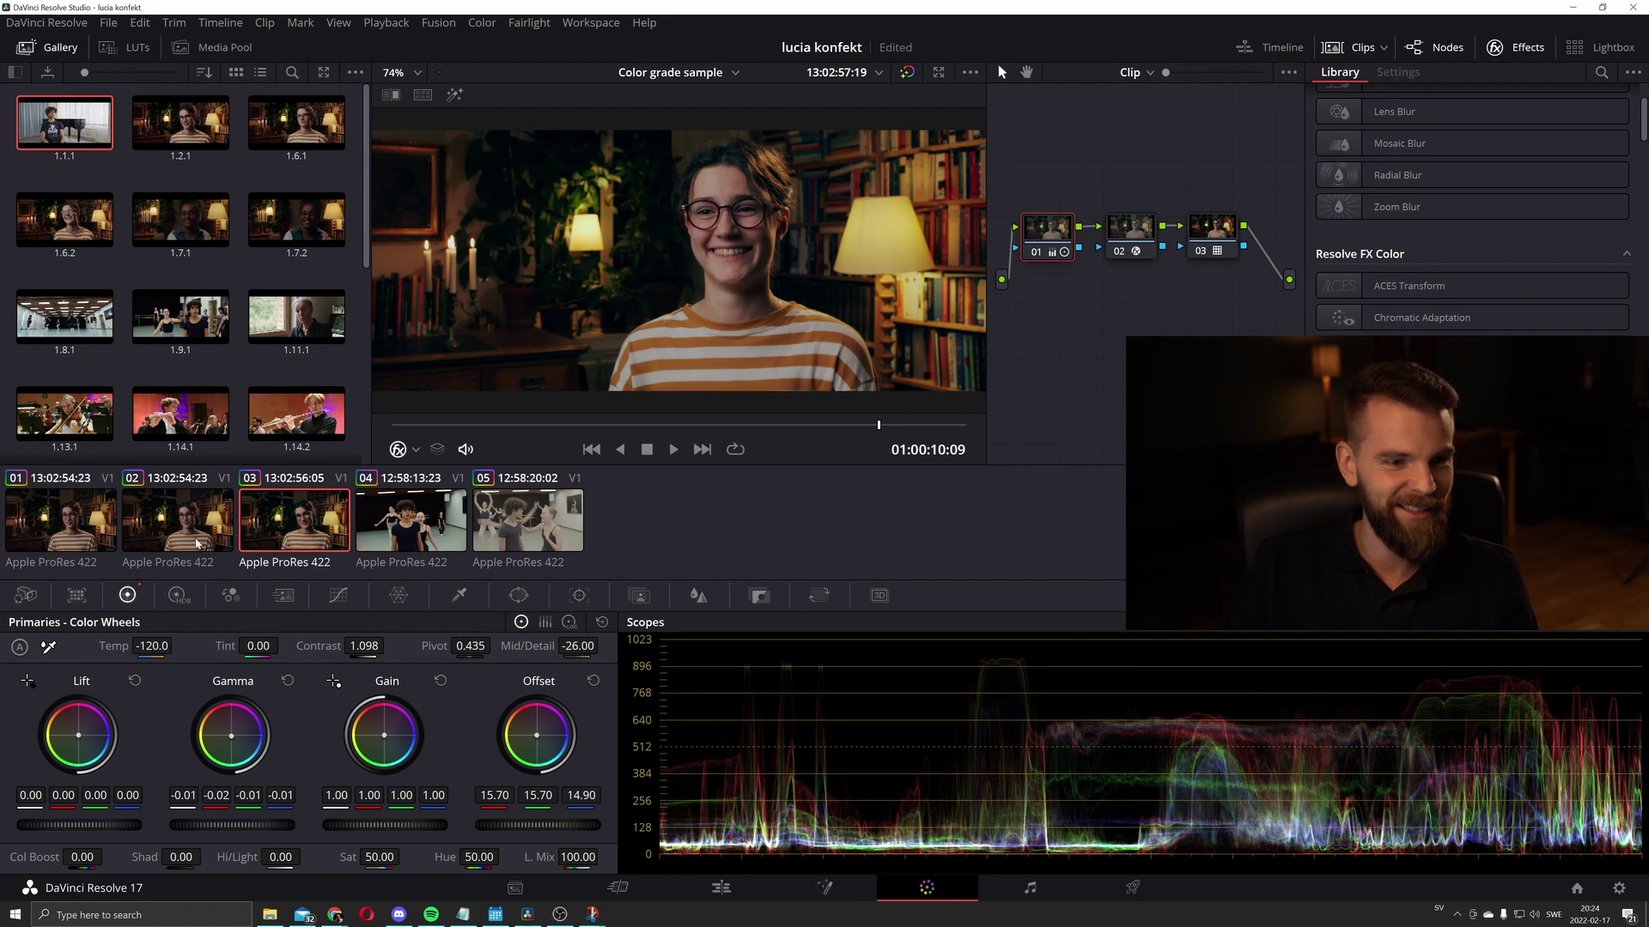
# Bring up clips 02 and 03 to compare their portrait grades
pyautogui.click(185, 539)
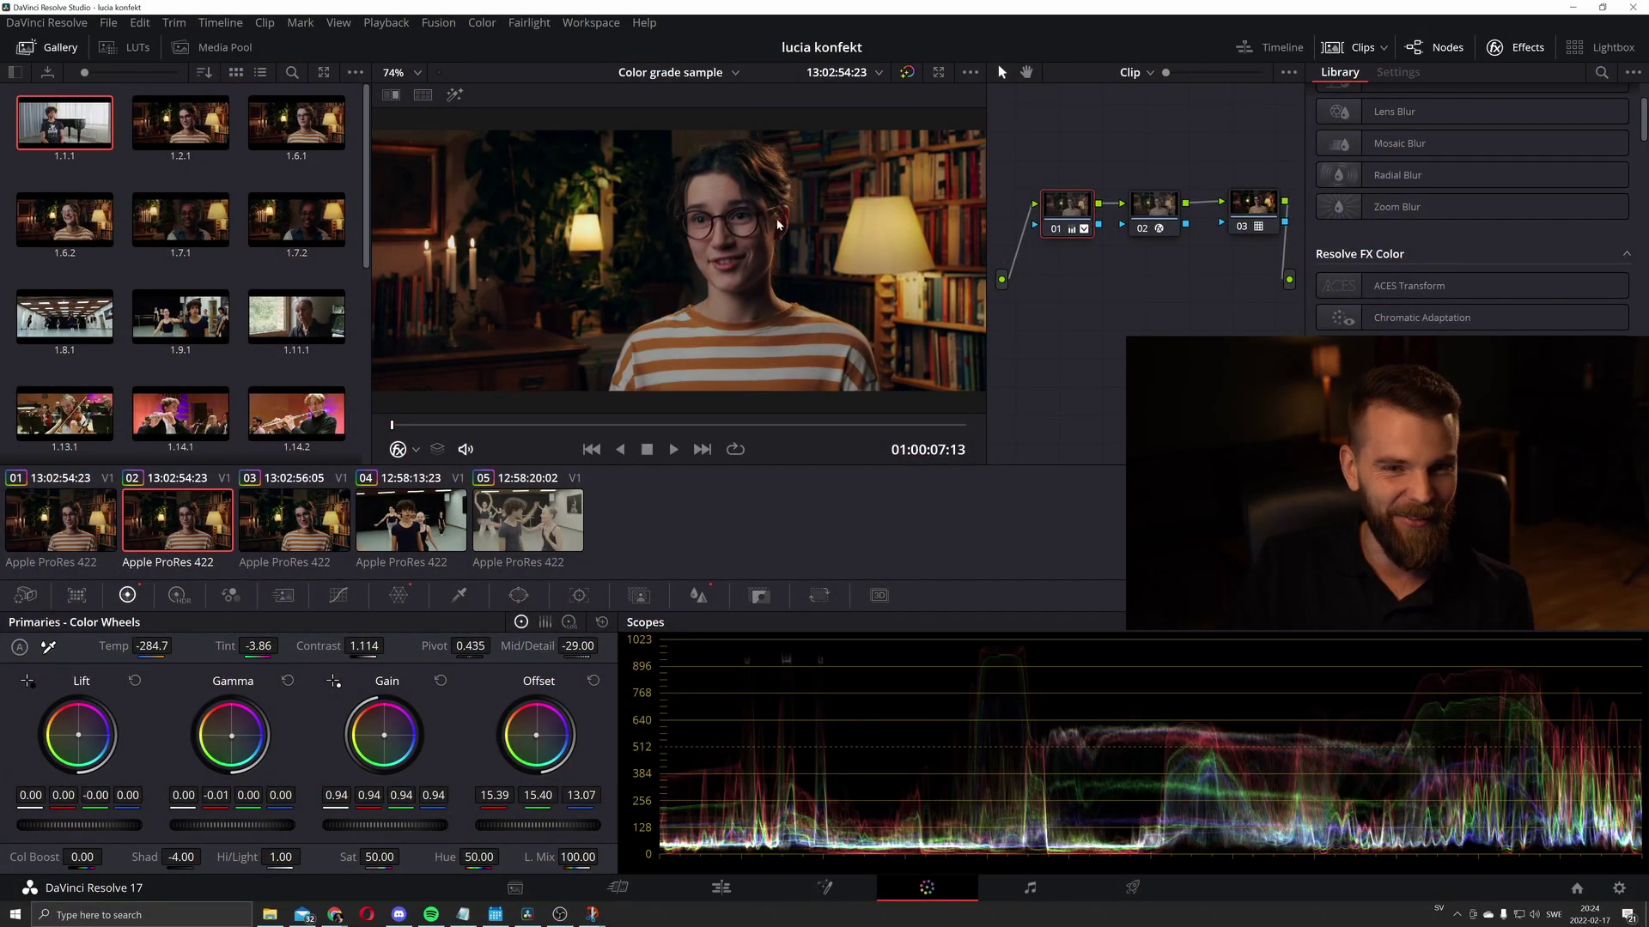
pyautogui.click(303, 526)
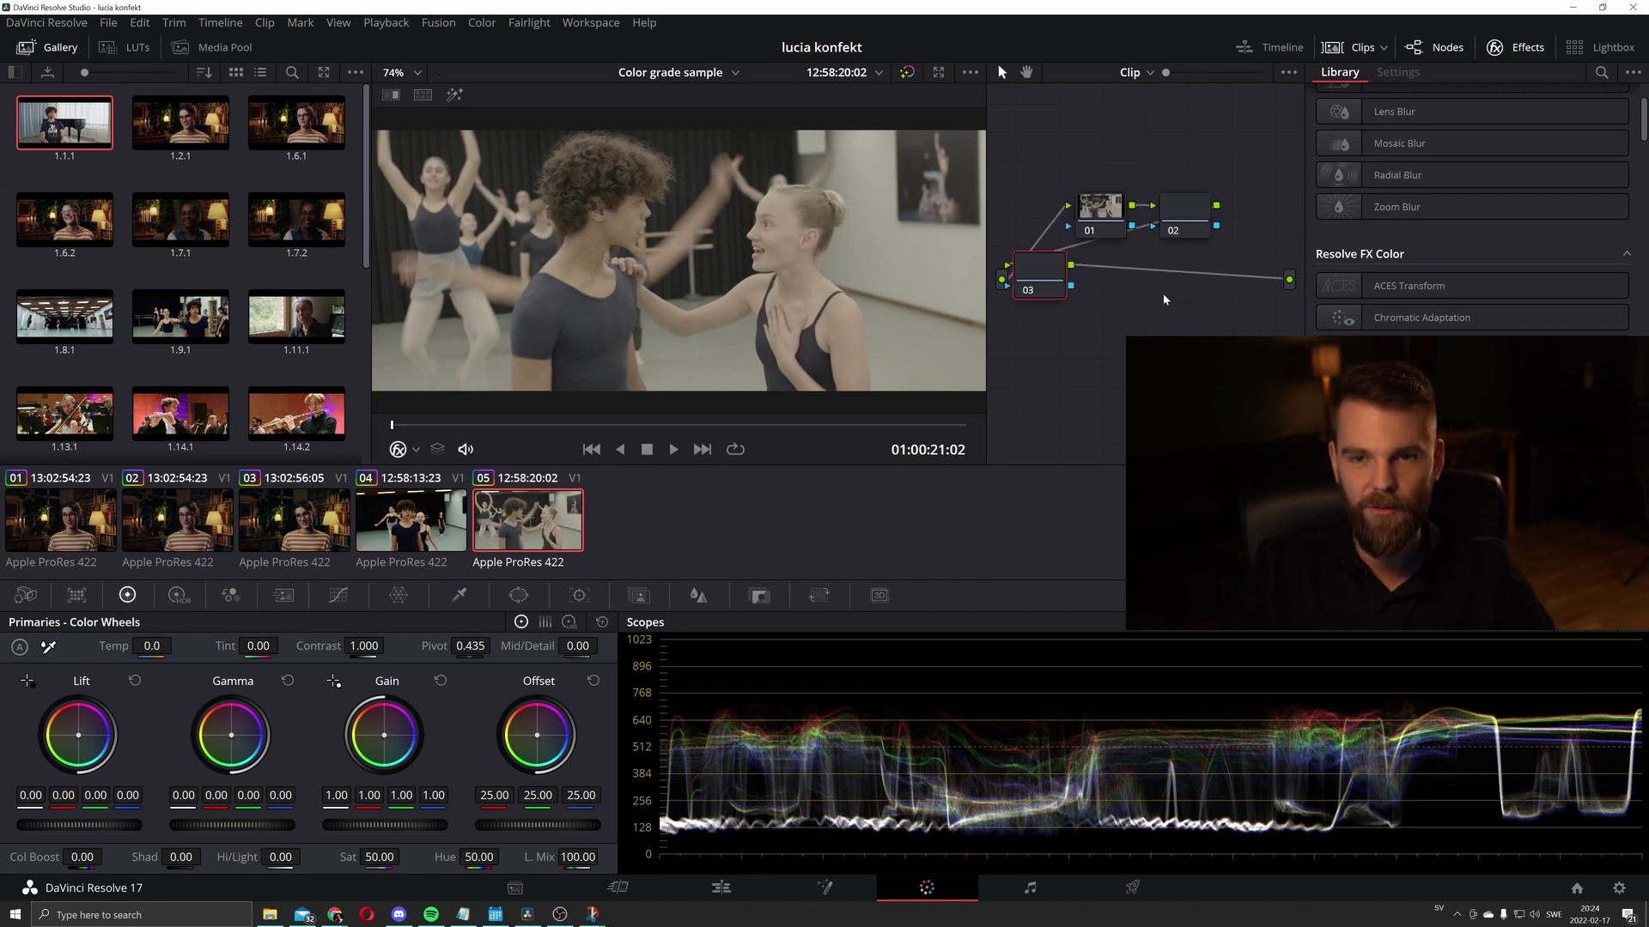
# Undo the extra node and give node 02 a Color Space Transform with Sony S-Log input gamma
pyautogui.hotkey('ctrl', 'z')
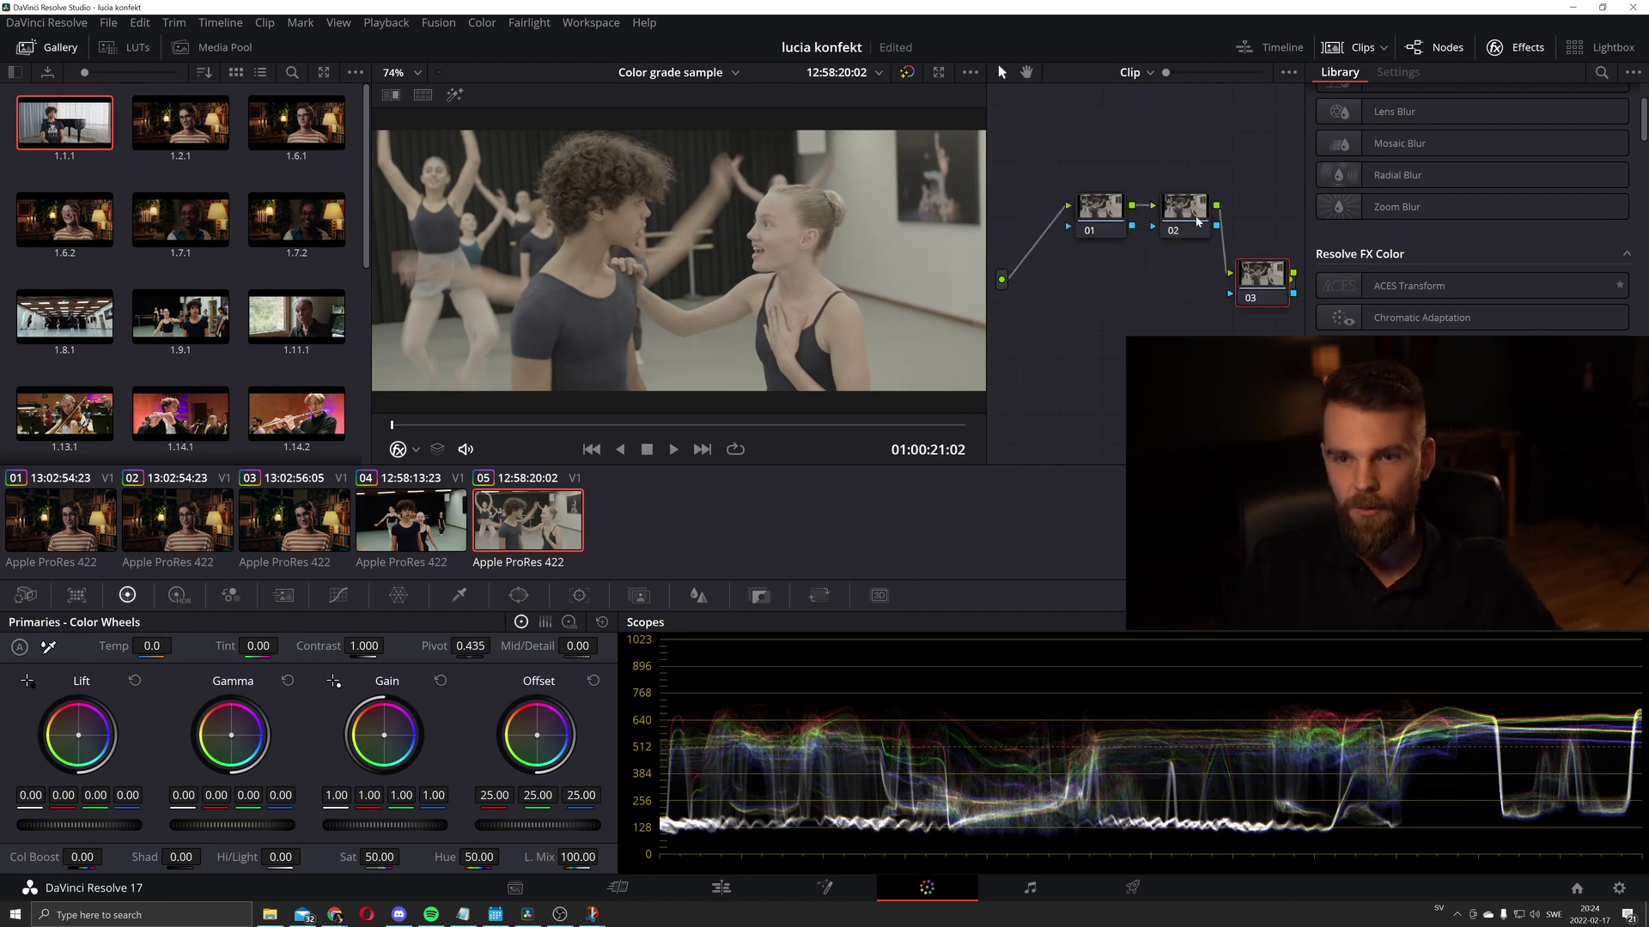
pyautogui.moveTo(1391, 350); pyautogui.dragTo(1185, 215)
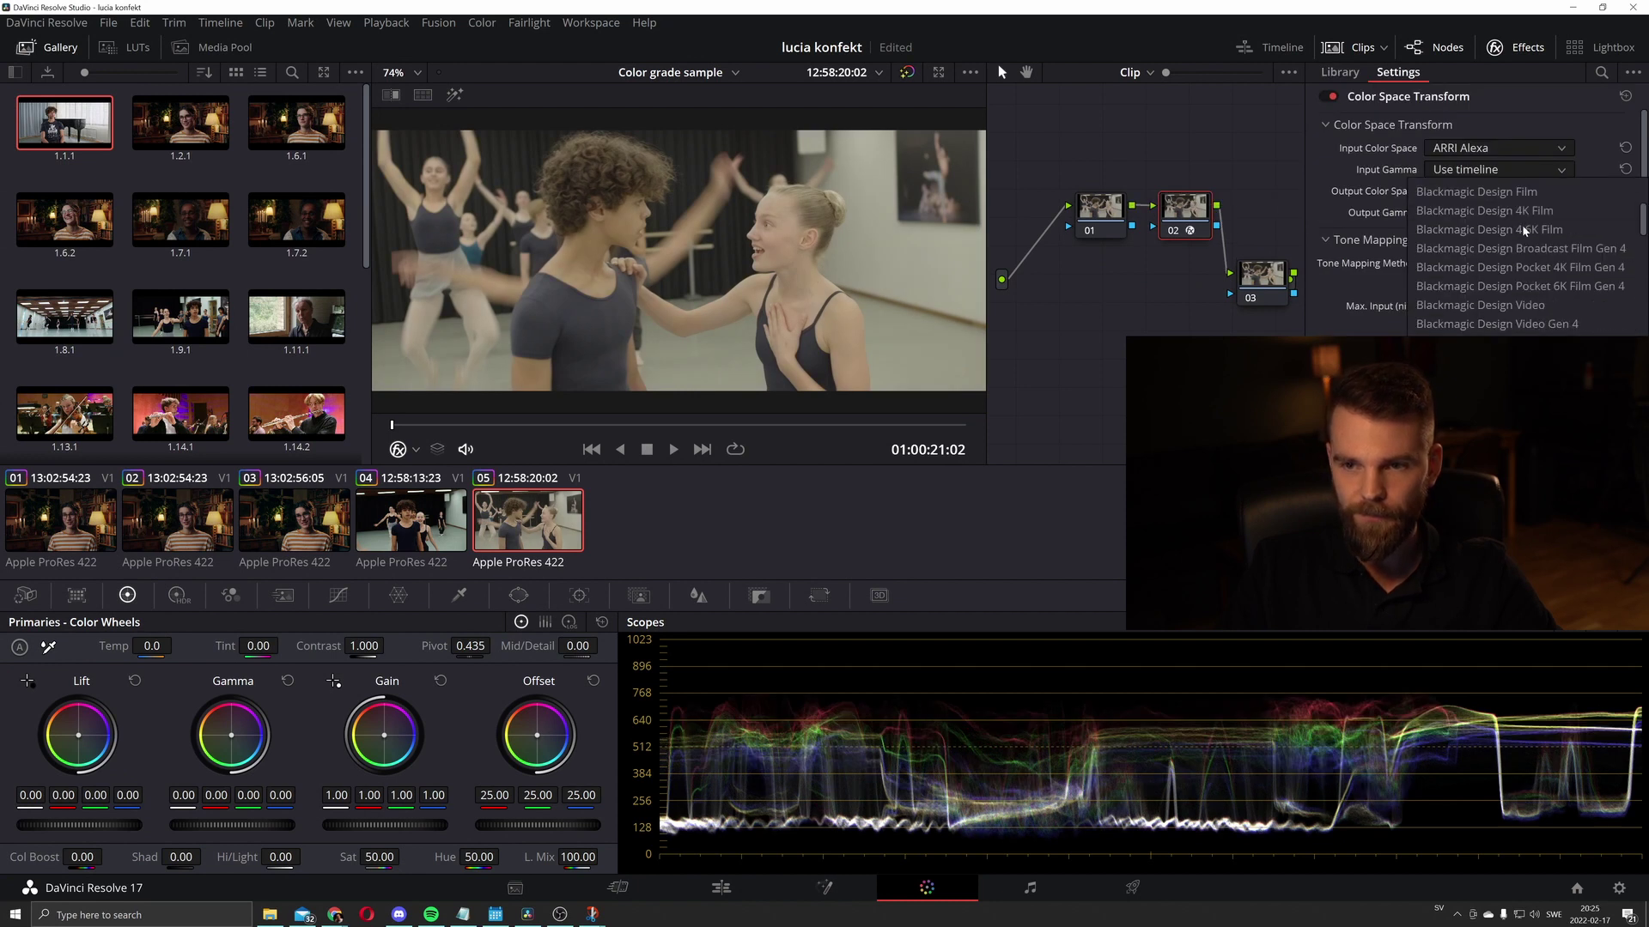
pyautogui.scroll(-10, 1524, 231)
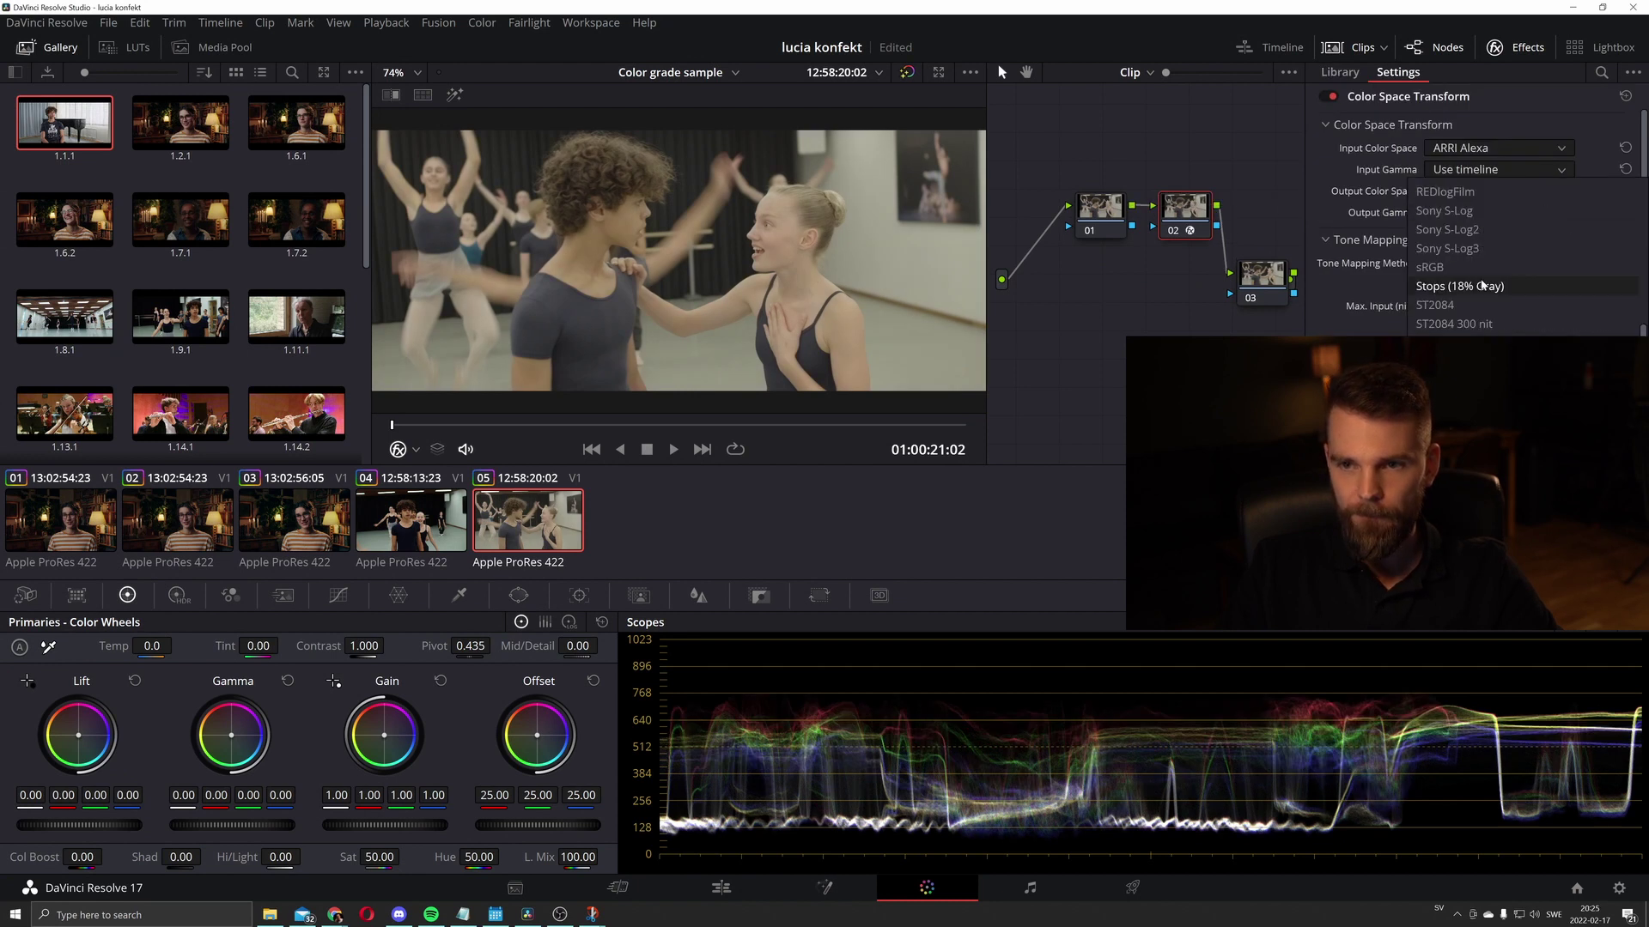
pyautogui.click(1477, 323)
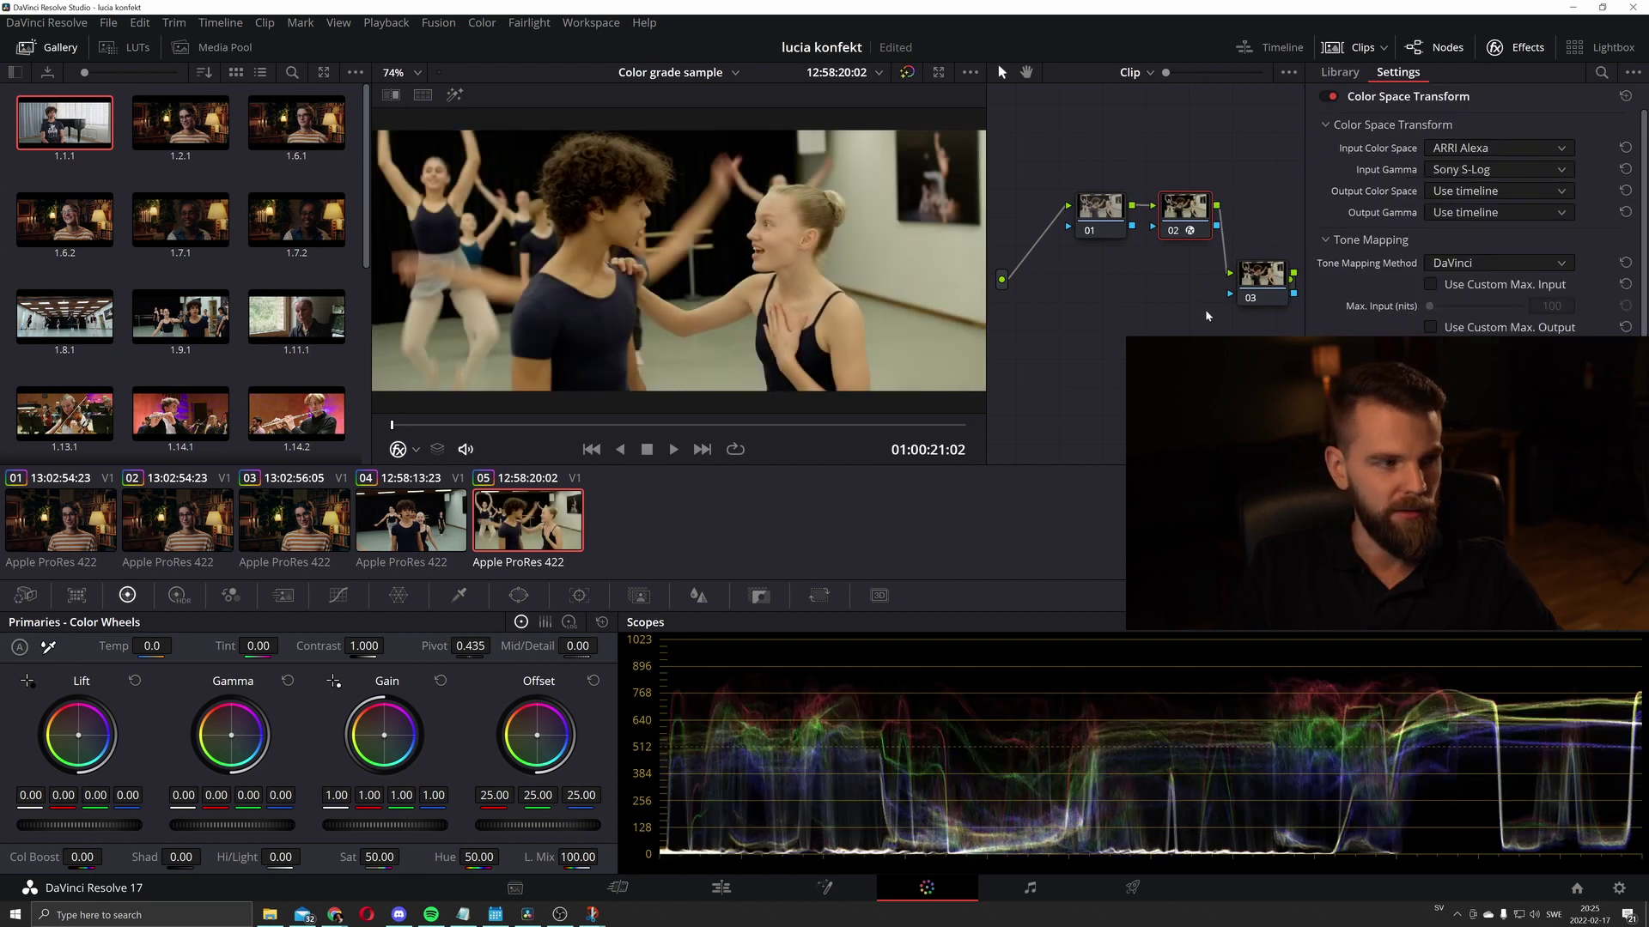
pyautogui.click(1430, 327)
# Apply a camera conversion LUT to node 03
pyautogui.click(1263, 275)
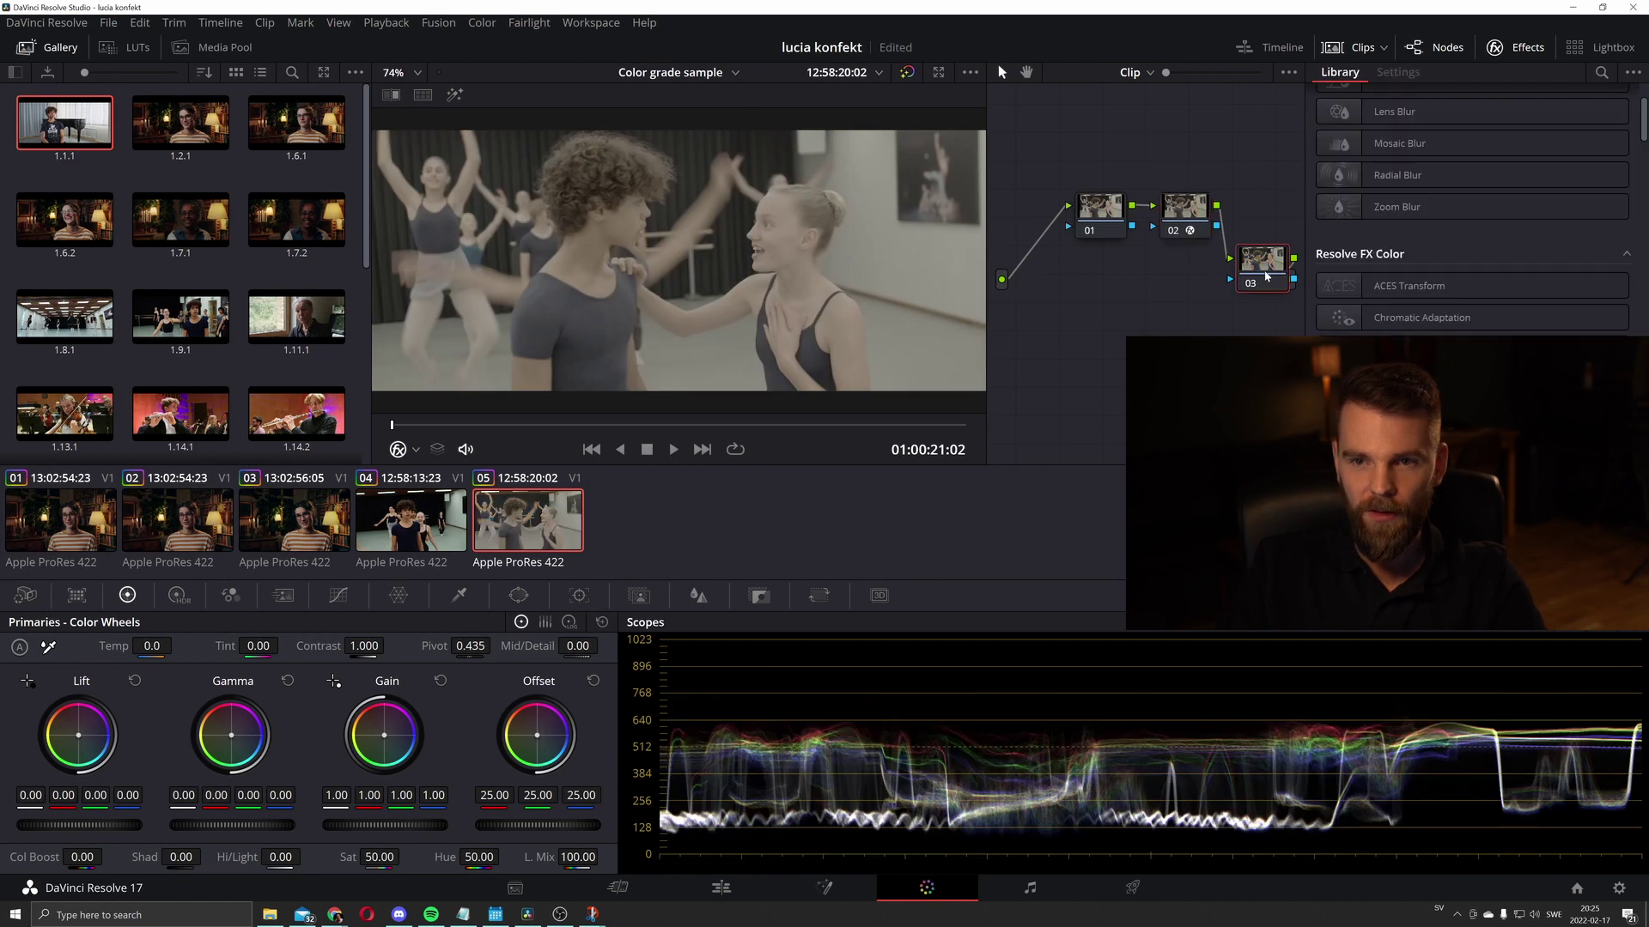
pyautogui.rightClick(1255, 261)
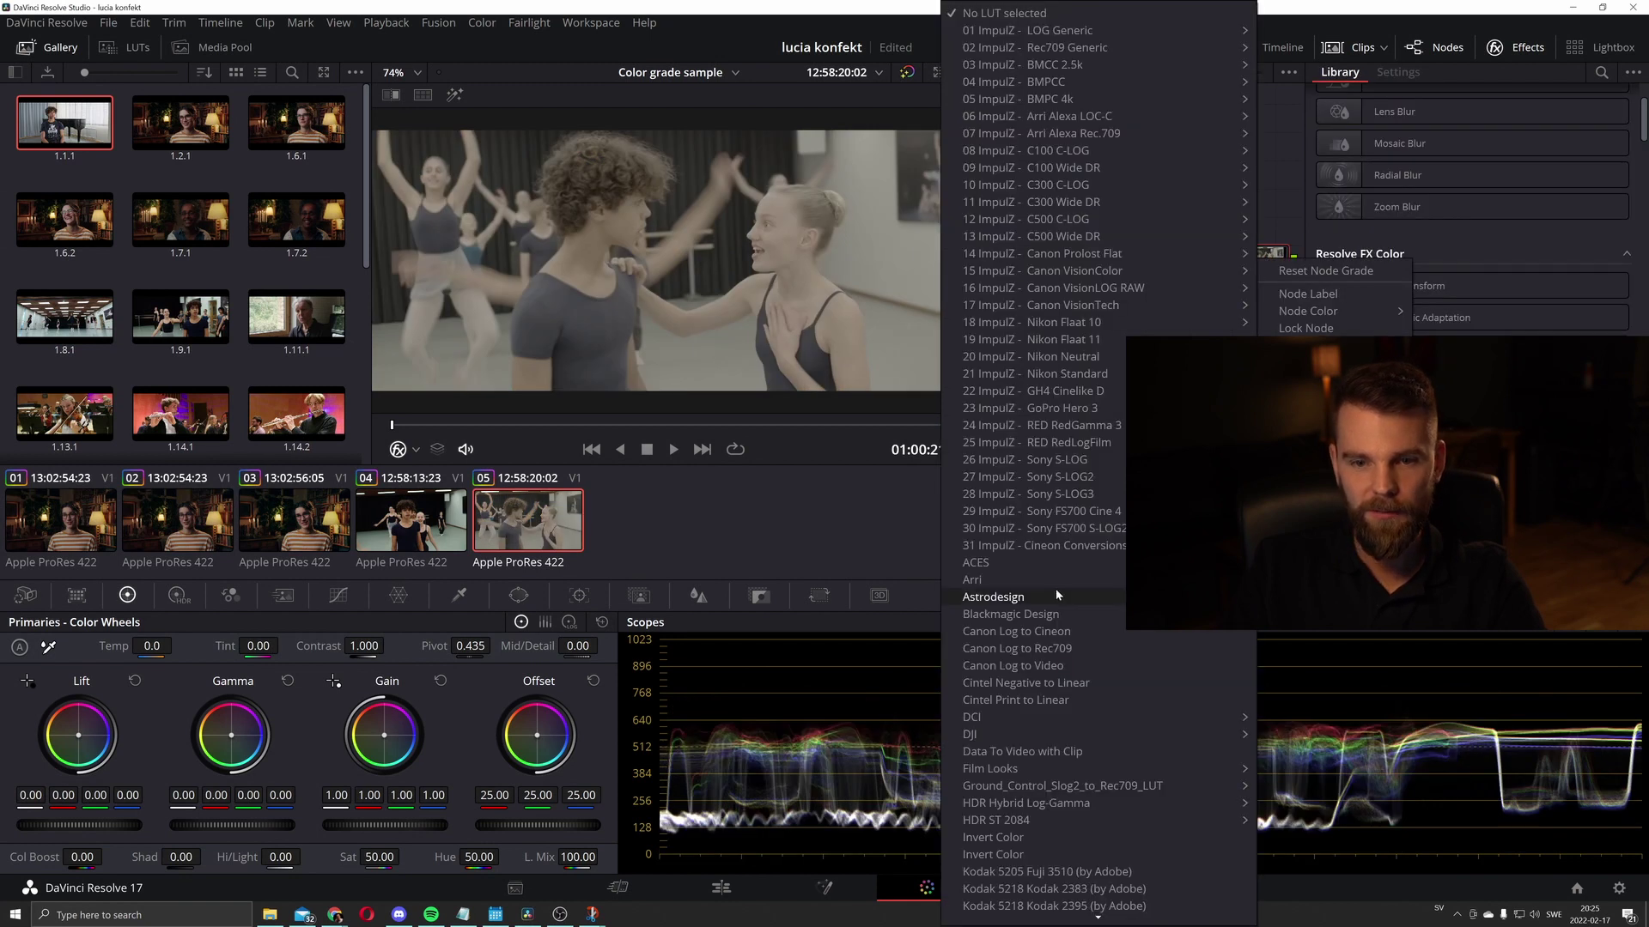
pyautogui.click(1025, 574)
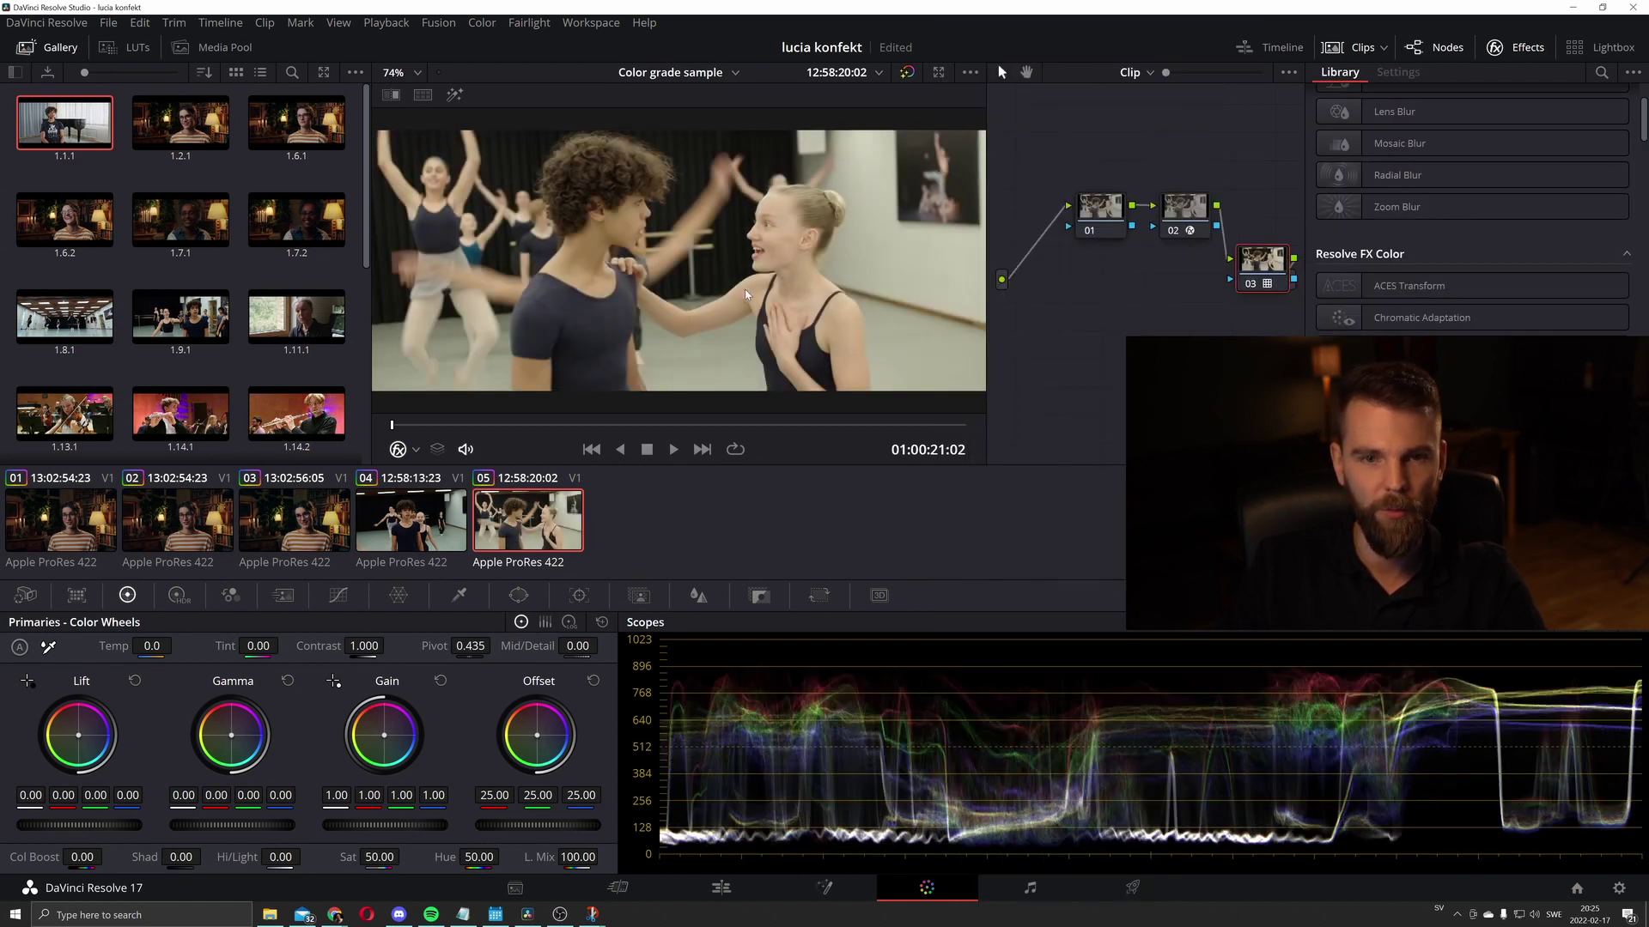
# On node 01, set Offset 14.90, Temp -250, Tint 4.00, Contrast 1.246 and Saturation 54
pyautogui.click(1100, 211)
pyautogui.moveTo(538, 824); pyautogui.dragTo(485, 825)
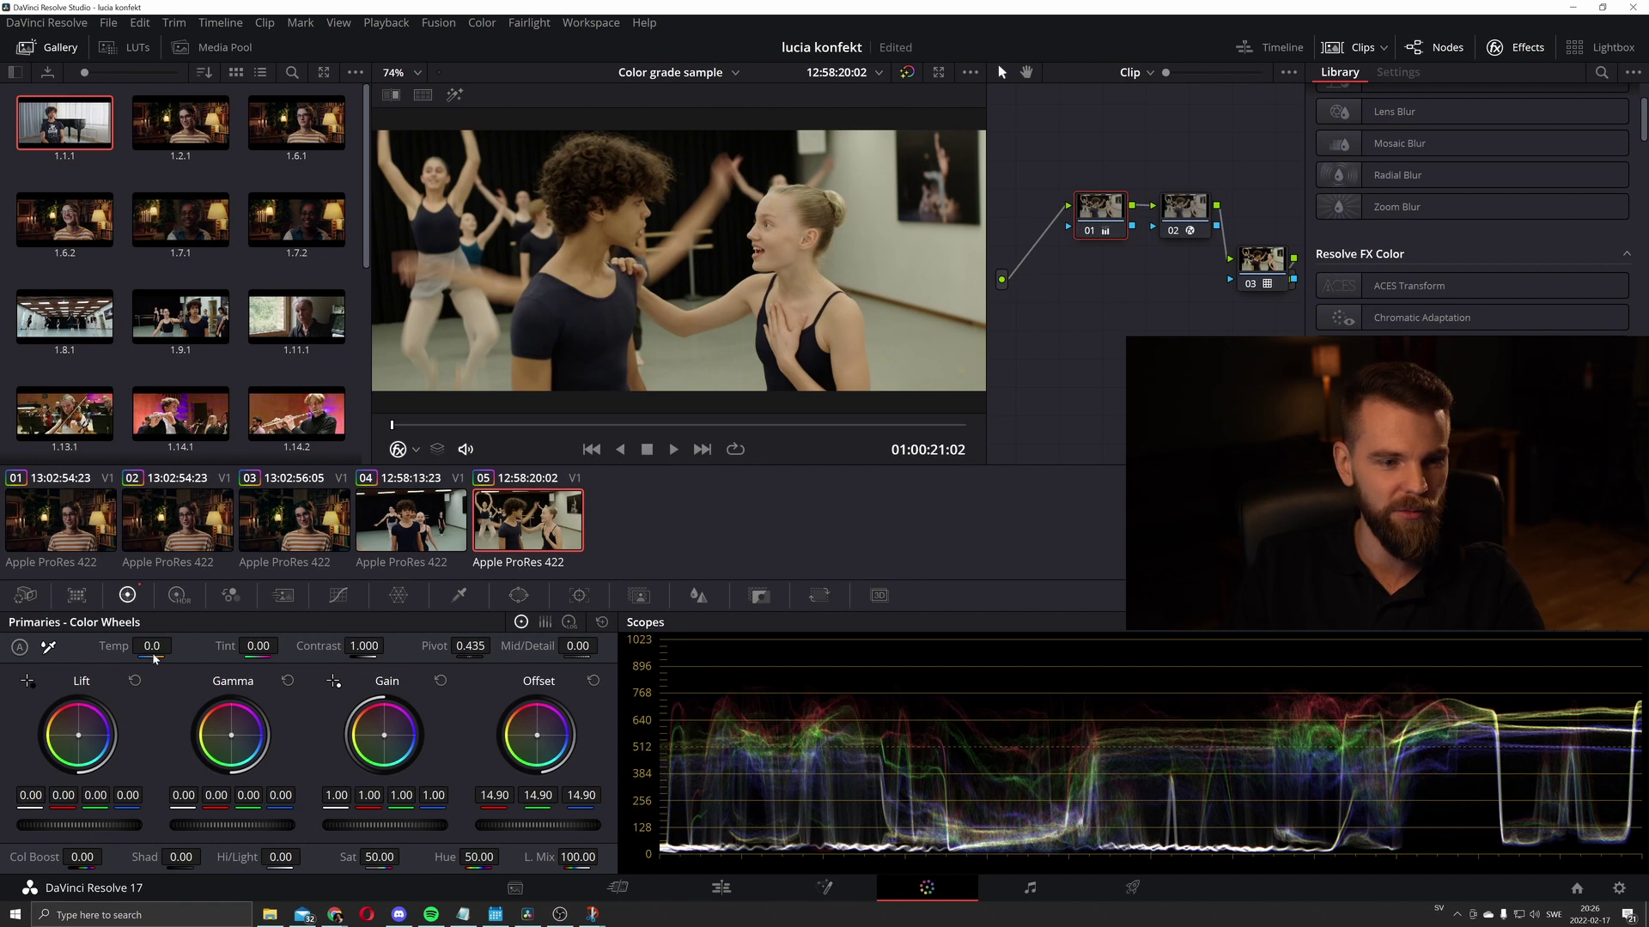
pyautogui.moveTo(154, 658); pyautogui.dragTo(179, 644)
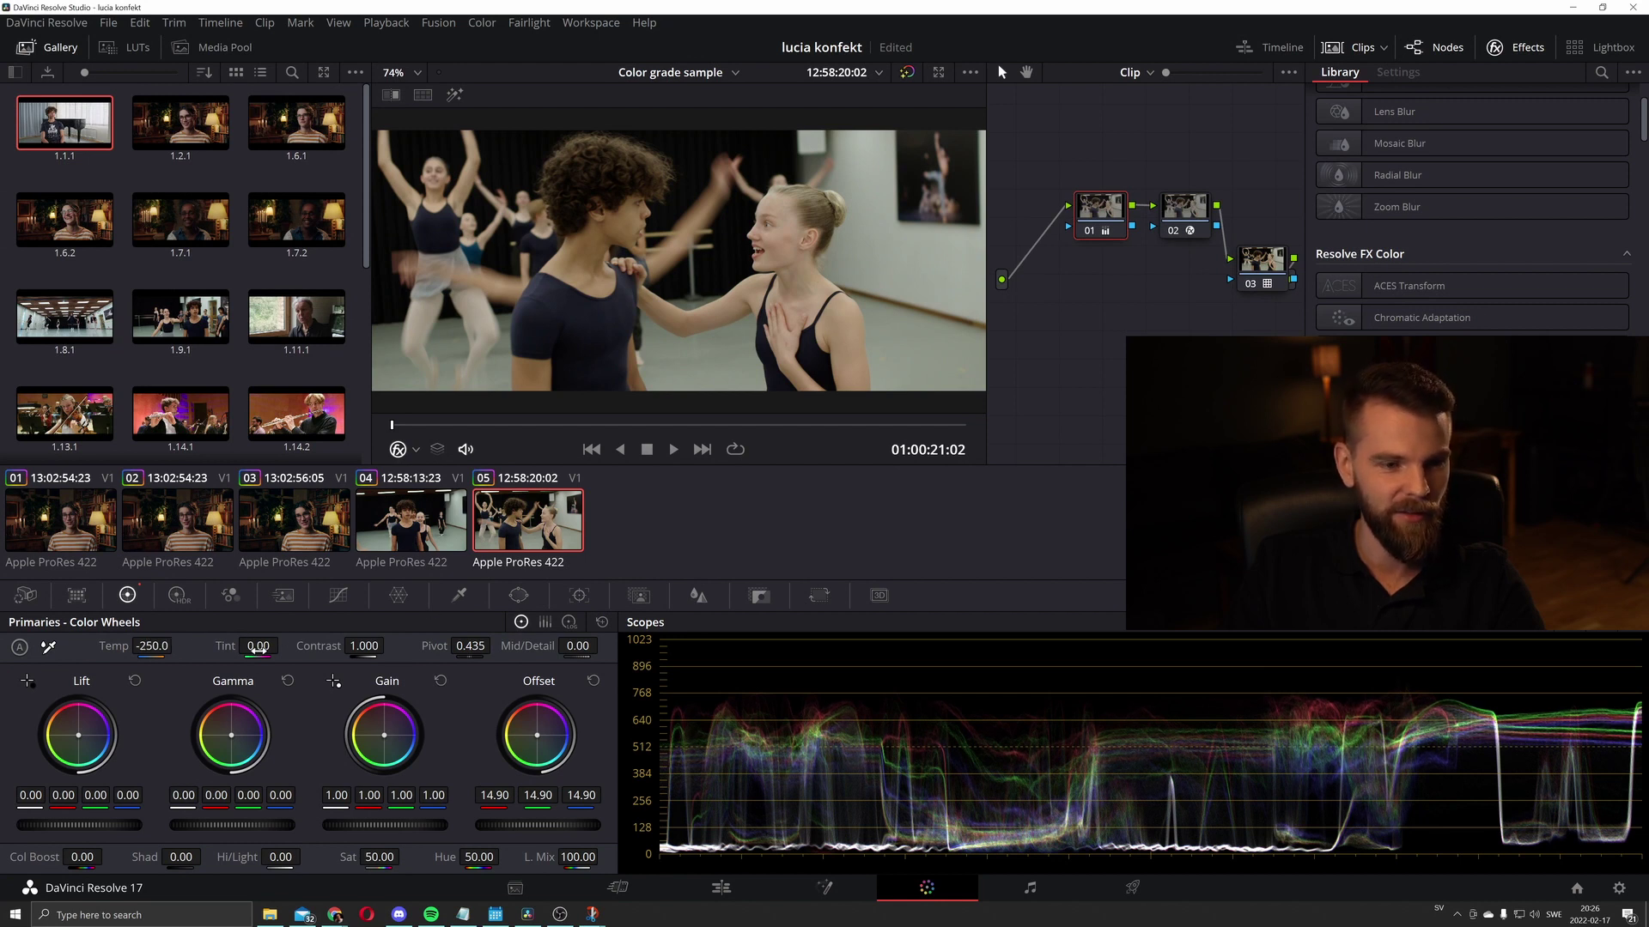
pyautogui.moveTo(259, 645); pyautogui.dragTo(263, 646)
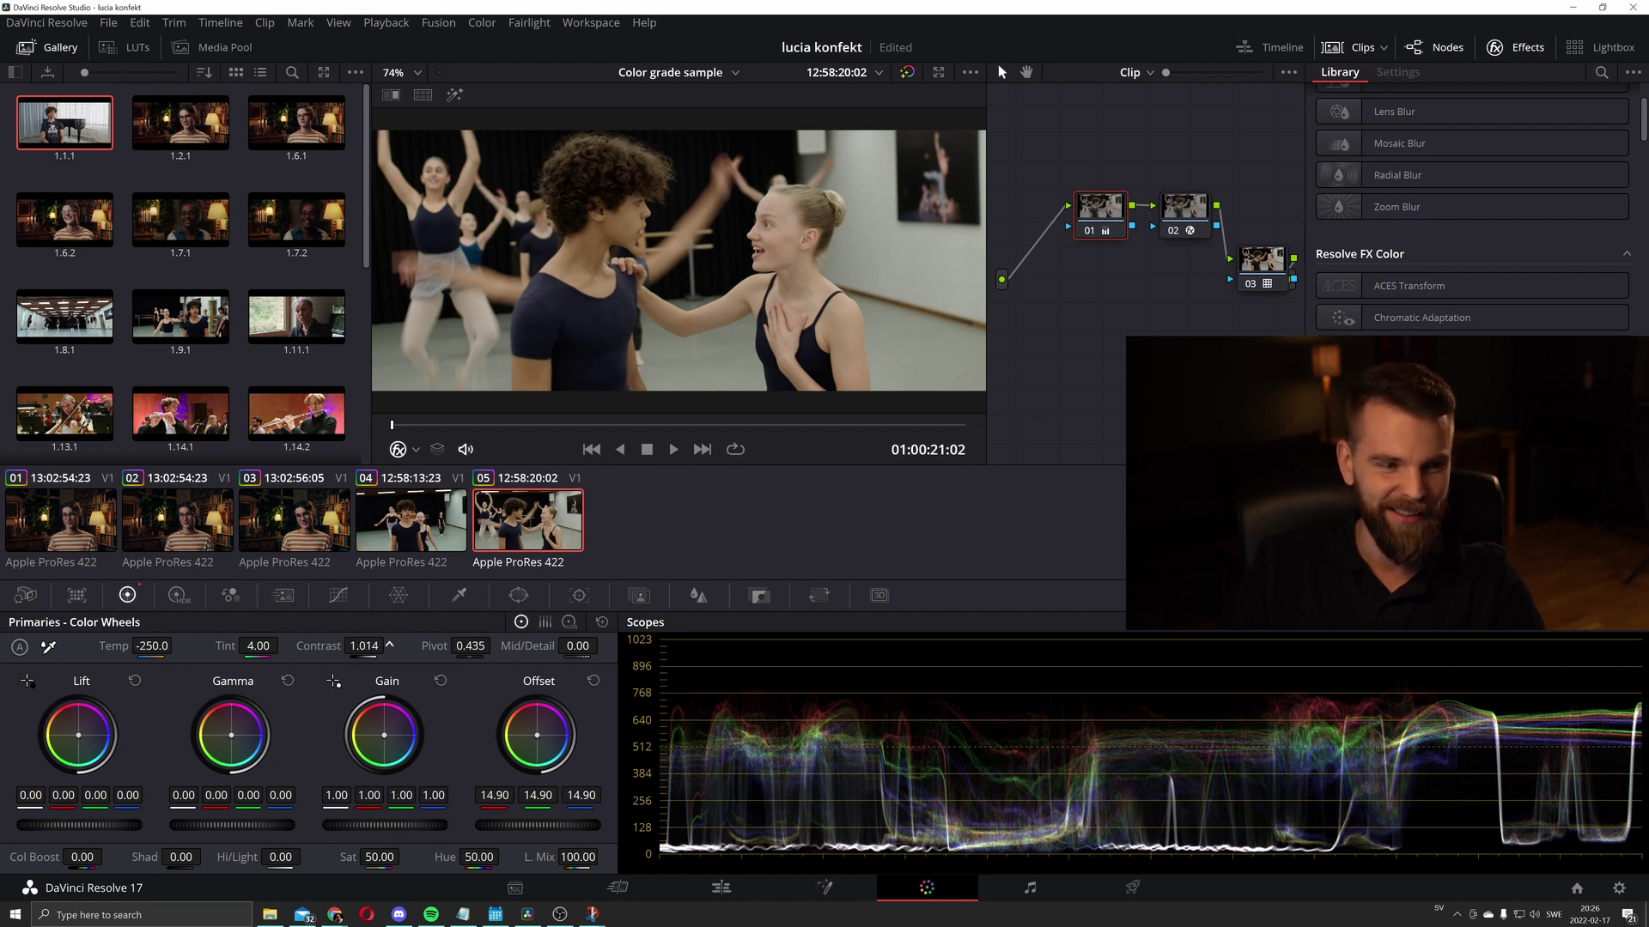
pyautogui.moveTo(364, 646); pyautogui.dragTo(409, 646)
pyautogui.moveTo(369, 858); pyautogui.dragTo(404, 856)
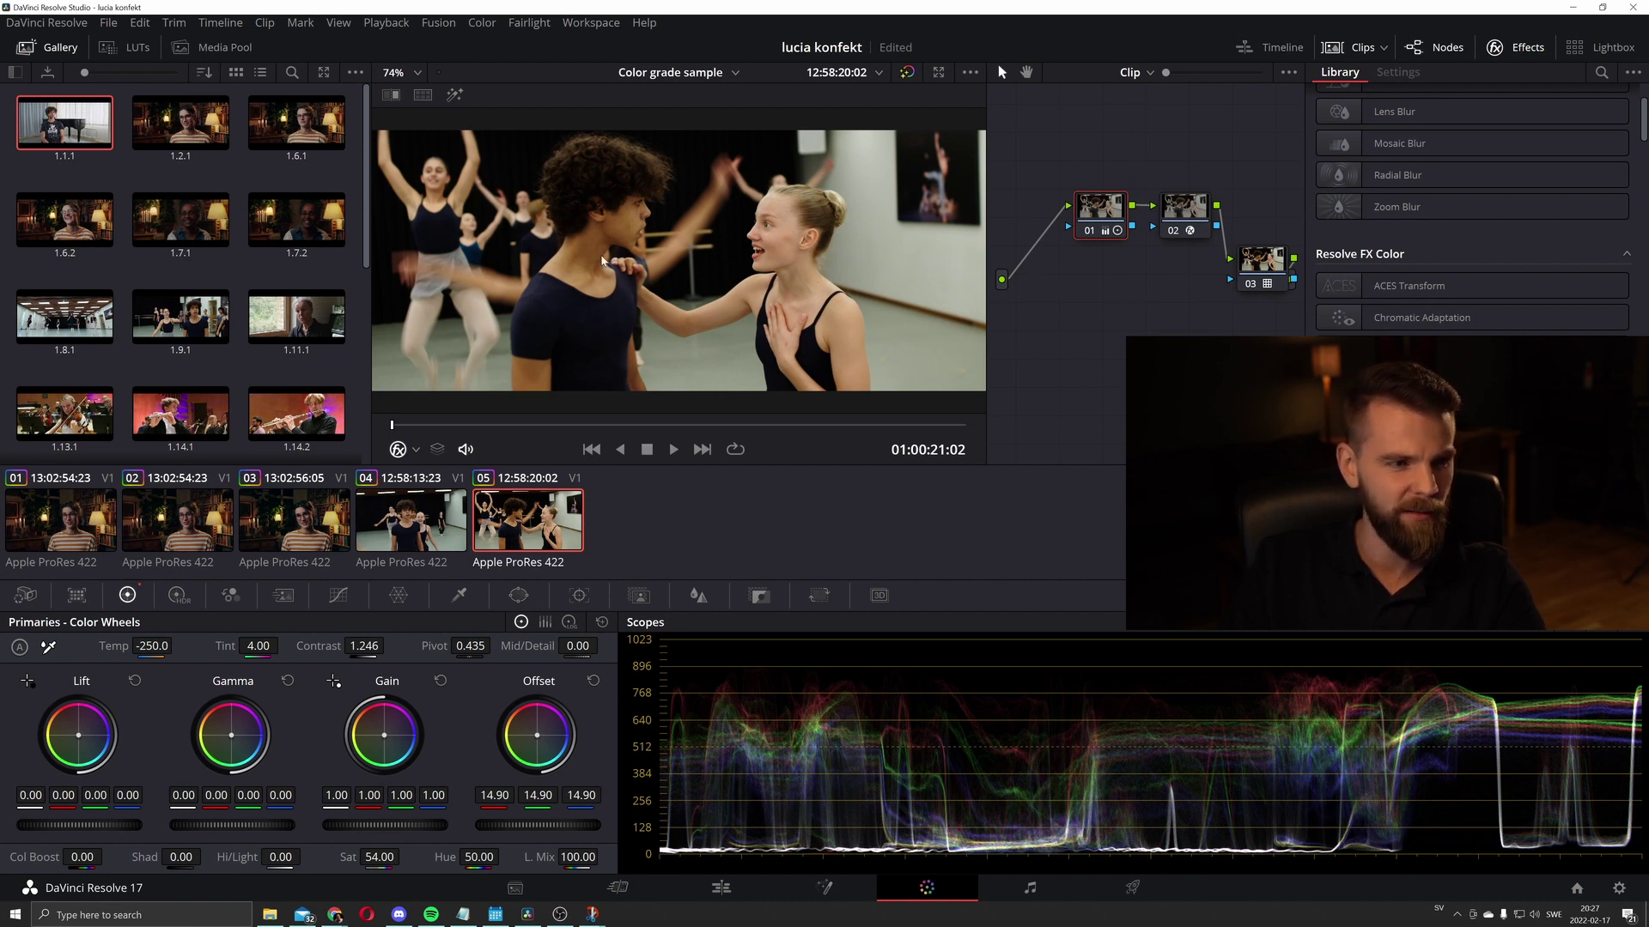
# Switch the Primaries panel to Log Wheels for shadow adjustments
pyautogui.click(569, 621)
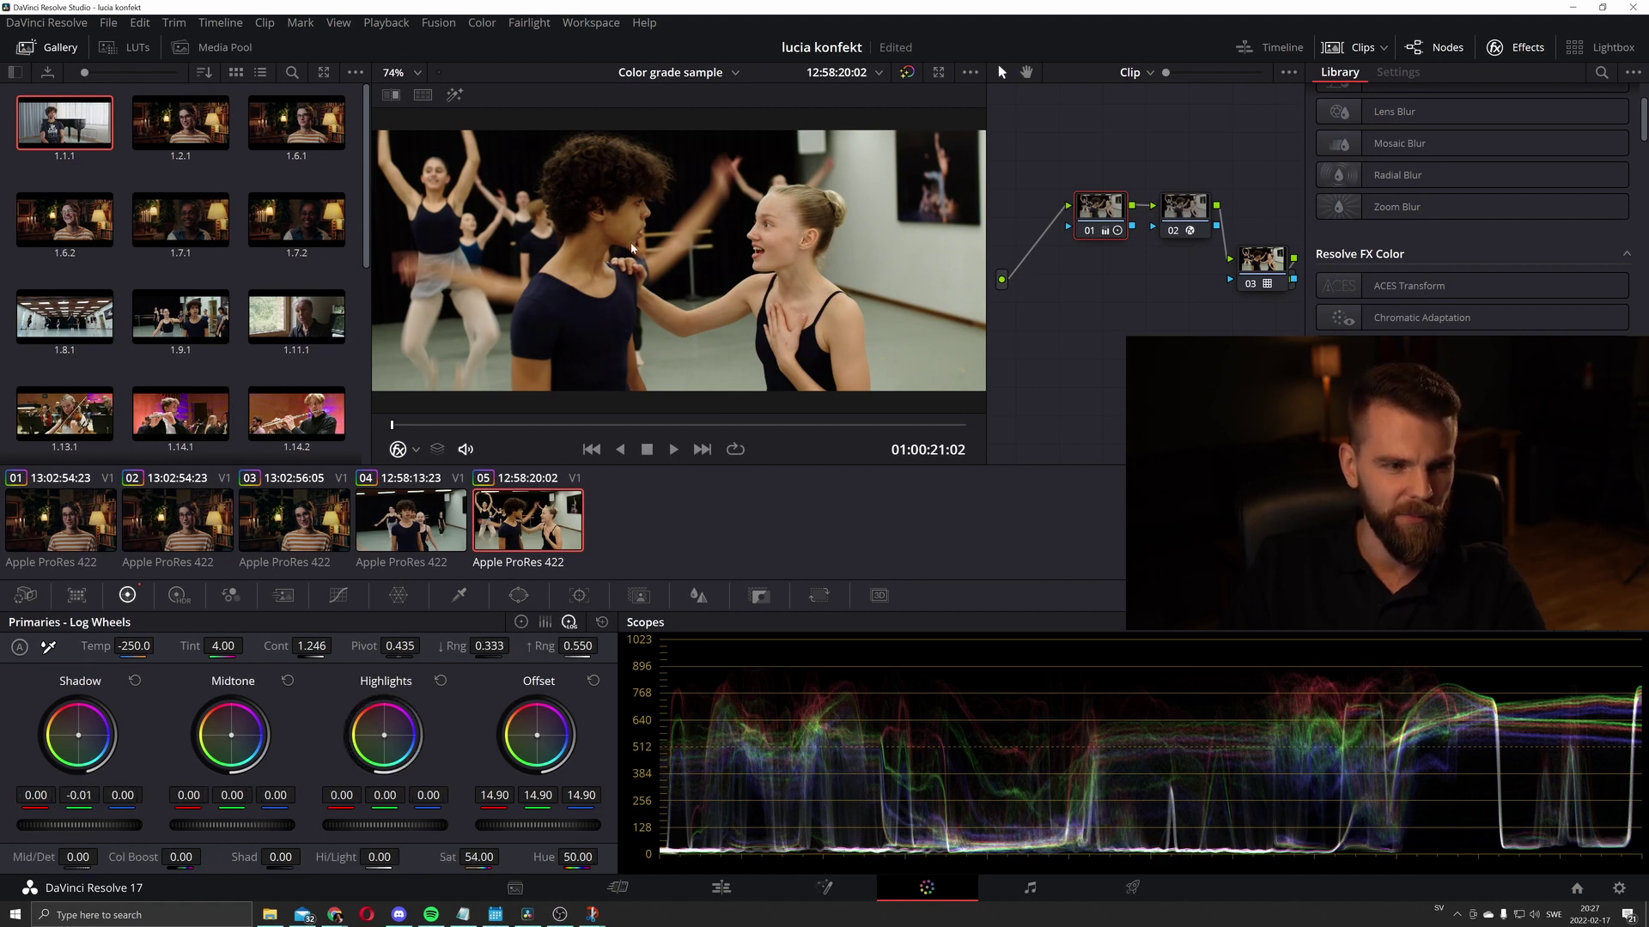